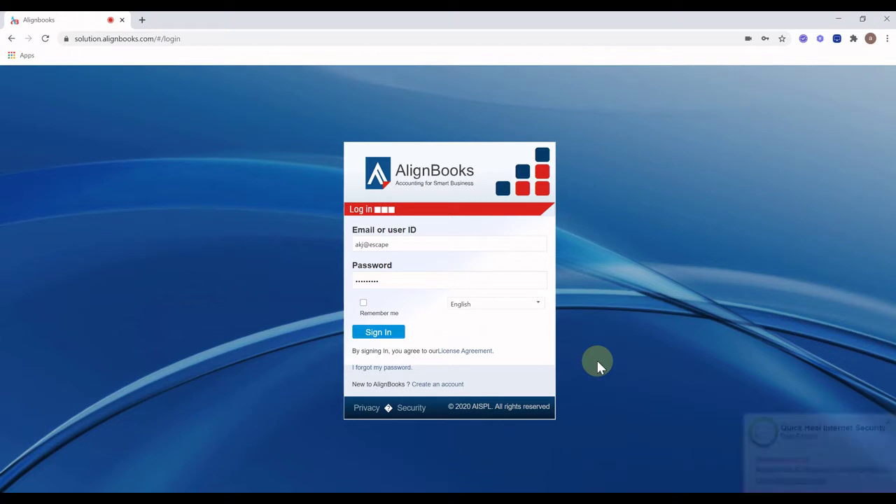
# Dismiss the backup-space notification so the AlignBooks dashboard is visible.
pyautogui.click(887, 422)
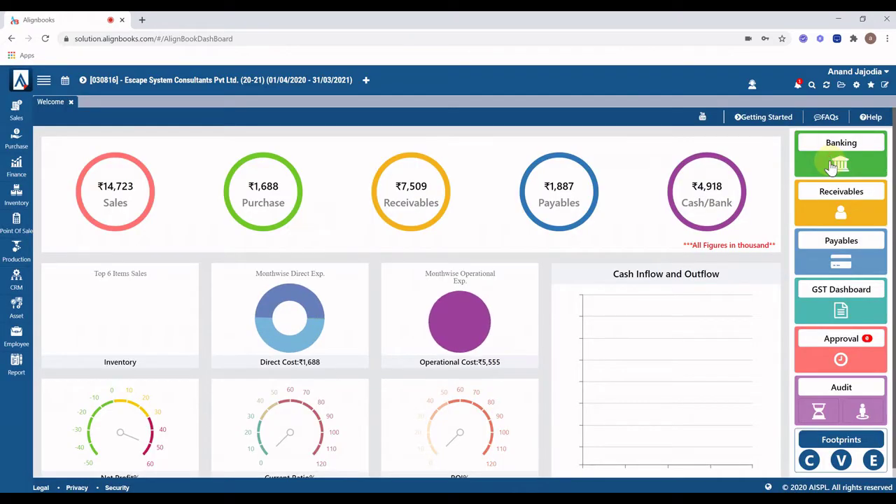
# Open Quick Bank Transaction and select Dena Bank as the bank account.
pyautogui.click(832, 163)
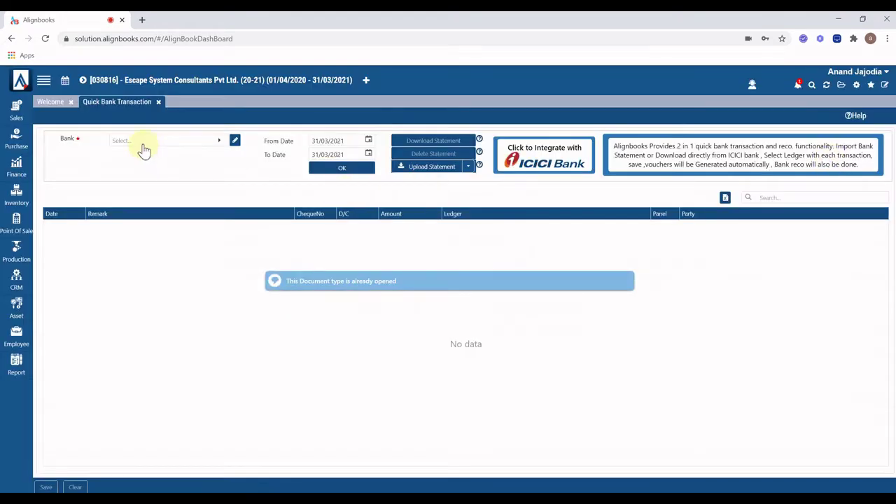
pyautogui.click(144, 148)
pyautogui.click(105, 198)
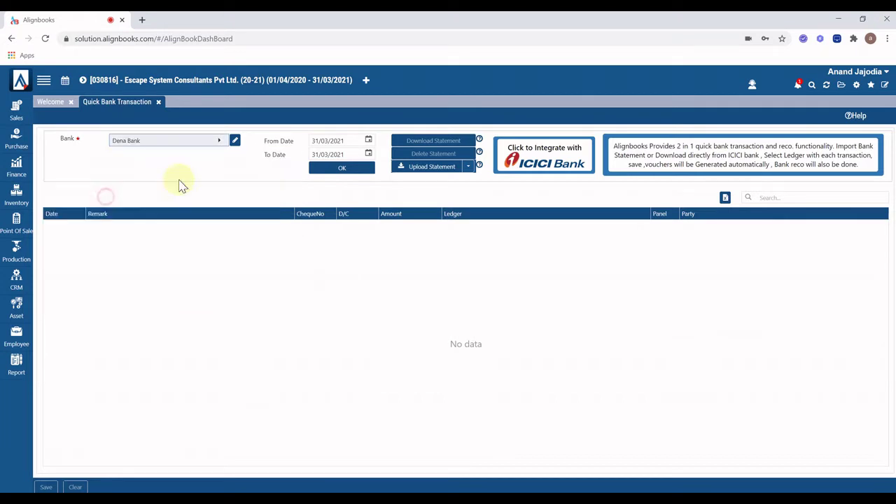
# Set the start date to 01/12/2020, confirm, and reveal the statement format download.
pyautogui.click(336, 142)
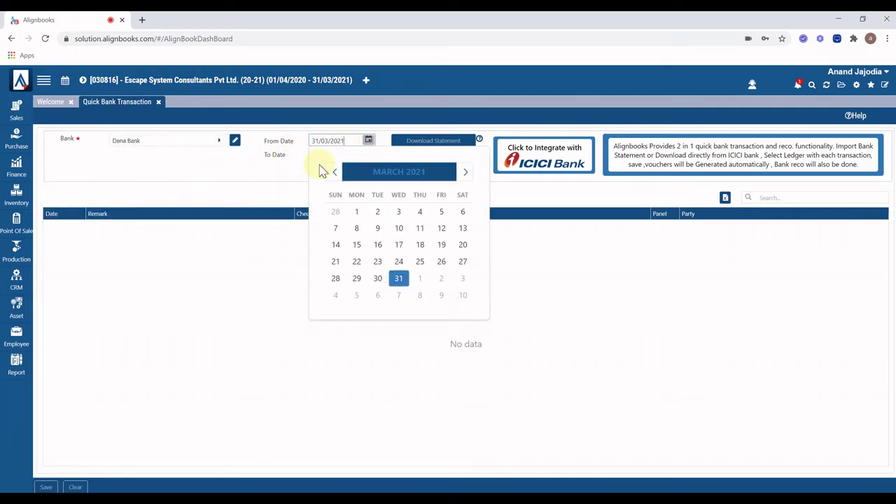
pyautogui.click(334, 172)
pyautogui.click(334, 172)
pyautogui.click(334, 171)
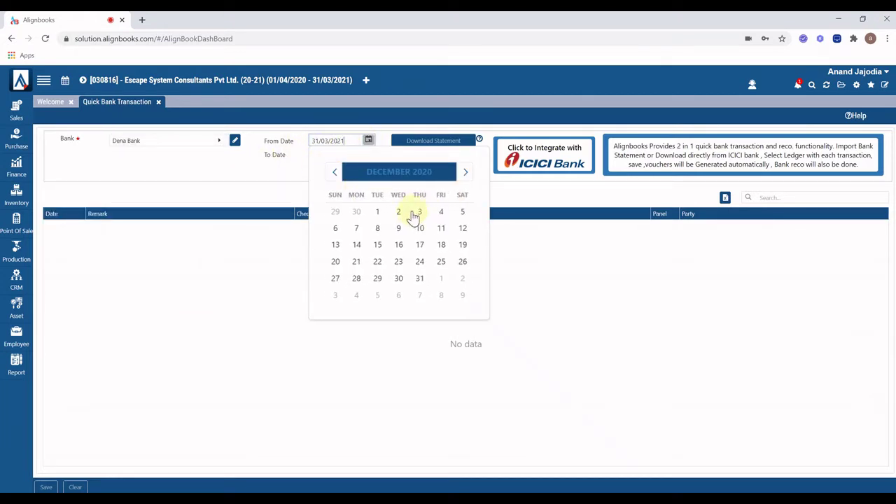
pyautogui.click(377, 213)
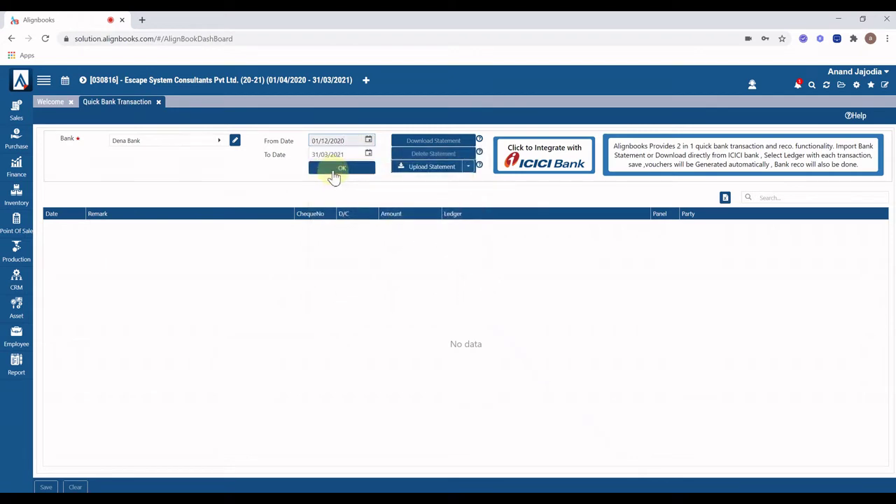
pyautogui.click(334, 171)
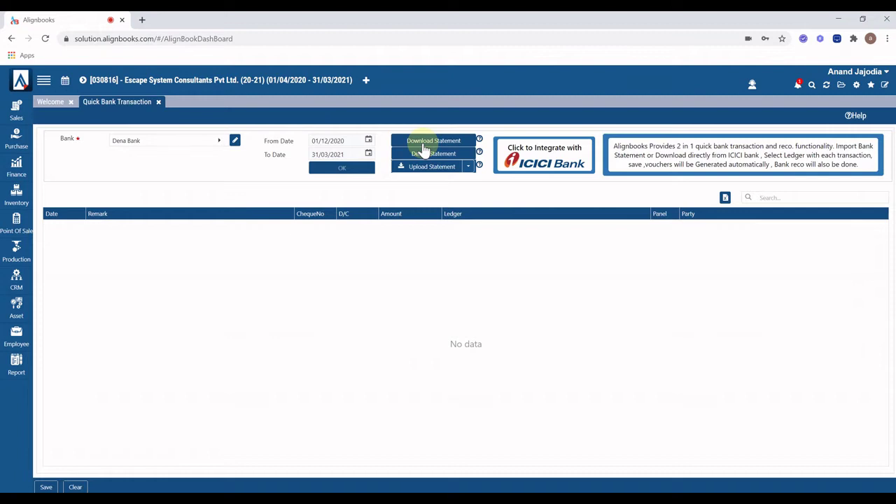
pyautogui.click(469, 168)
pyautogui.press('super+d')
# Open the BOB statement copy maximized and delete header rows 1–12 and the bank logo.
pyautogui.click(378, 413)
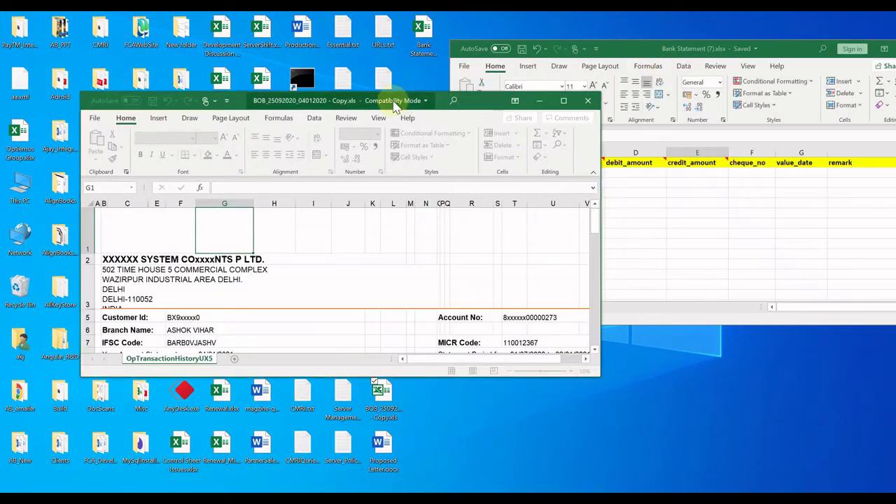
pyautogui.doubleClick(371, 100)
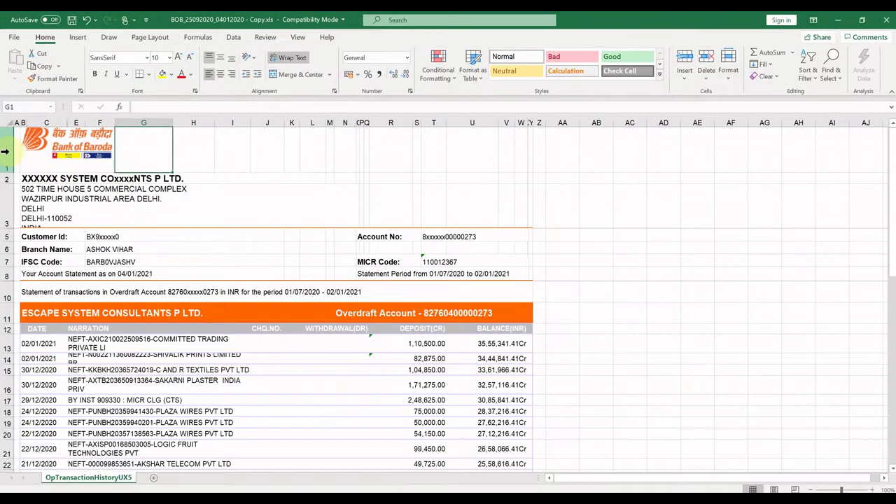
pyautogui.moveTo(8, 151); pyautogui.dragTo(6, 329)
pyautogui.rightClick(10, 209)
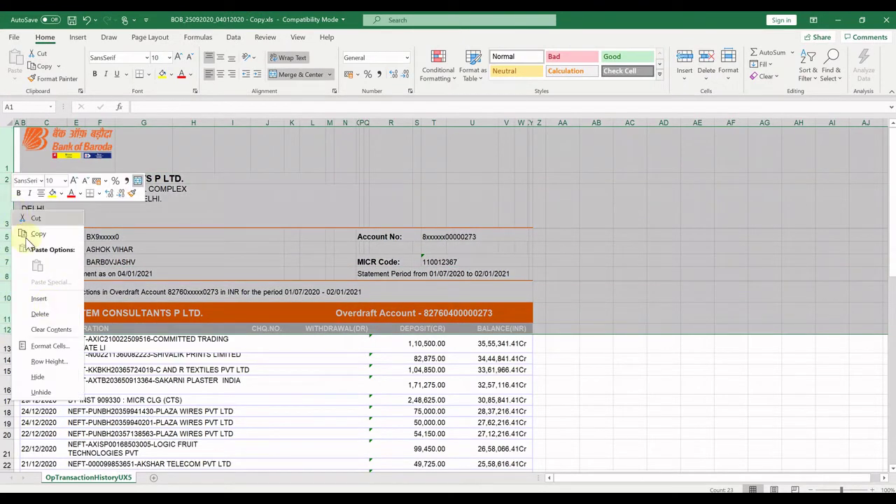
pyautogui.click(44, 311)
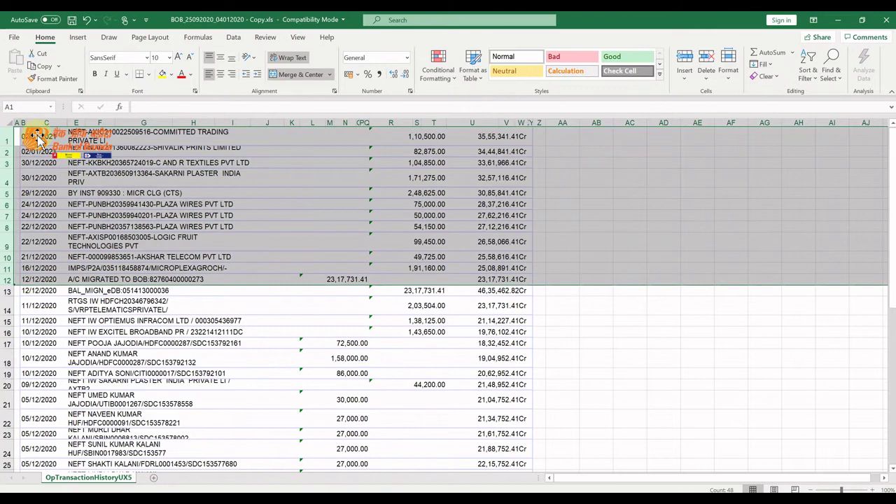
pyautogui.click(35, 137)
pyautogui.press('Delete')
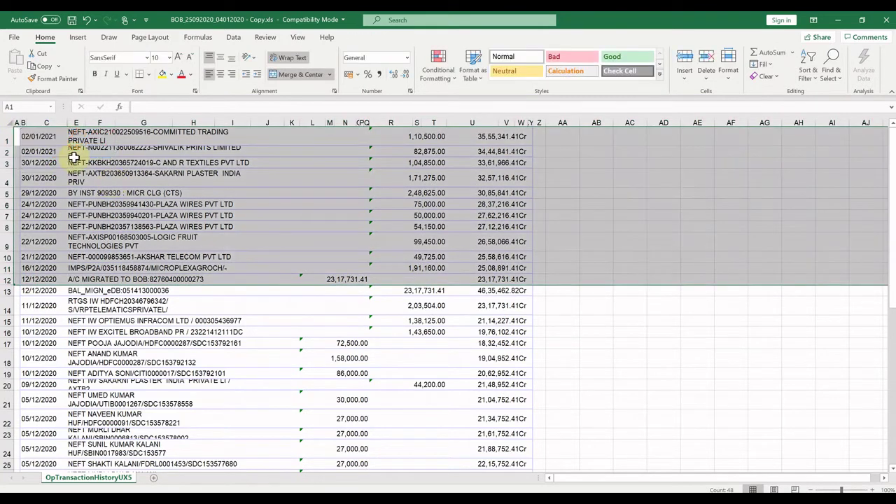
# Unmerge all cells in the sheet and widen every column to about 174 pixels.
pyautogui.click(6, 122)
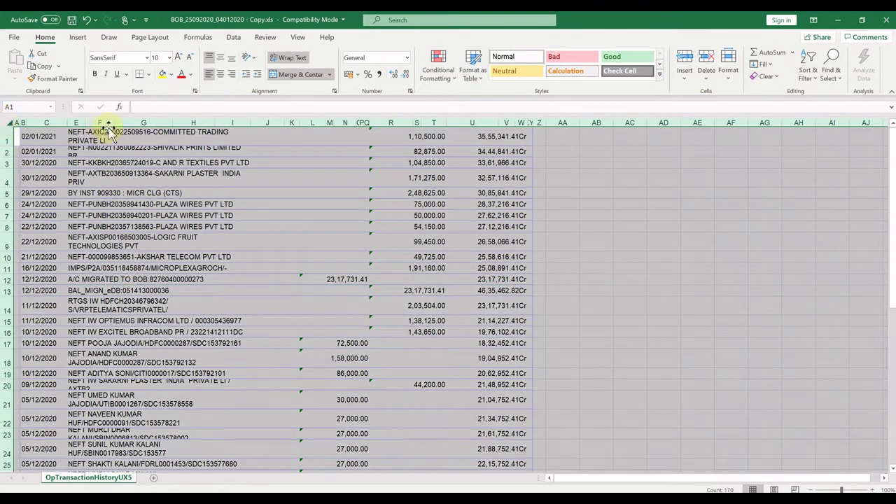
pyautogui.click(298, 75)
pyautogui.click(12, 122)
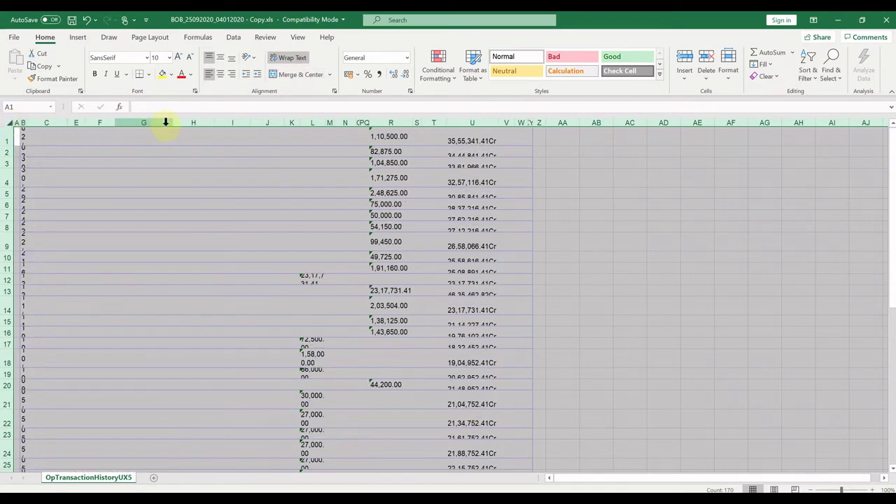
pyautogui.click(103, 123)
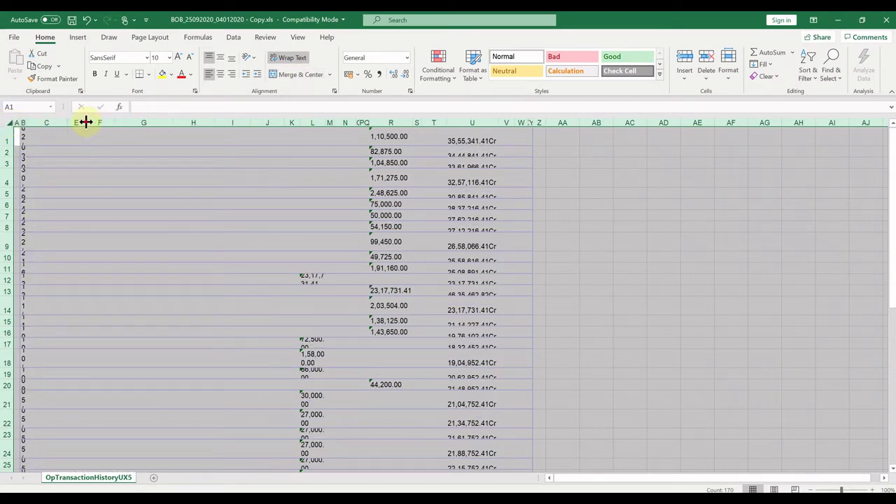
pyautogui.moveTo(86, 122); pyautogui.dragTo(131, 121)
pyautogui.moveTo(190, 120); pyautogui.dragTo(270, 133)
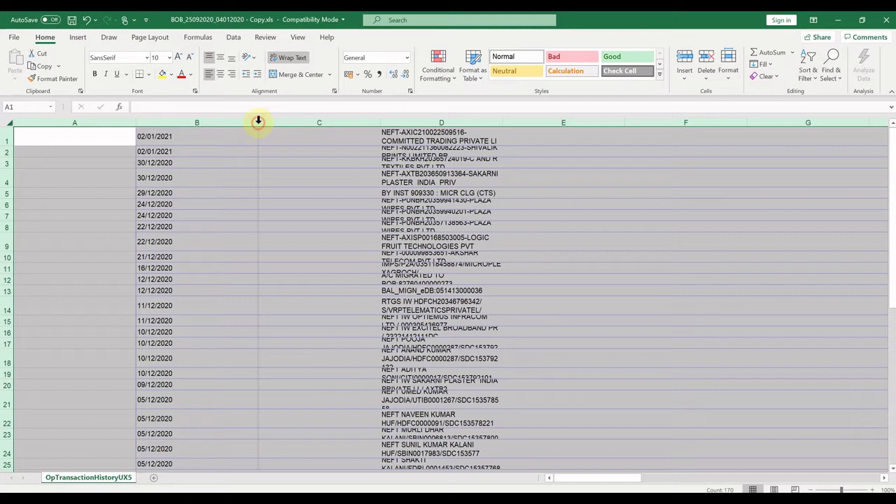
# Autofit the columns, then delete empty column C and empty columns D–G.
pyautogui.doubleClick(257, 123)
pyautogui.click(245, 122)
pyautogui.rightClick(245, 123)
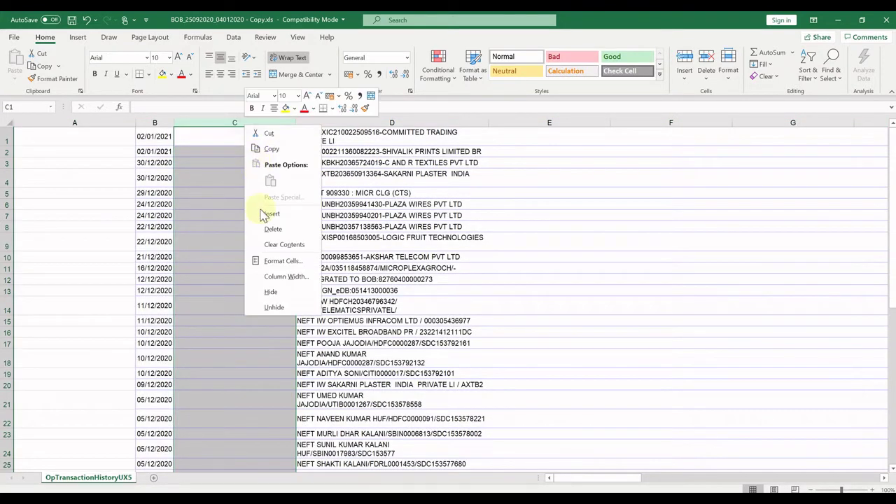
pyautogui.click(268, 226)
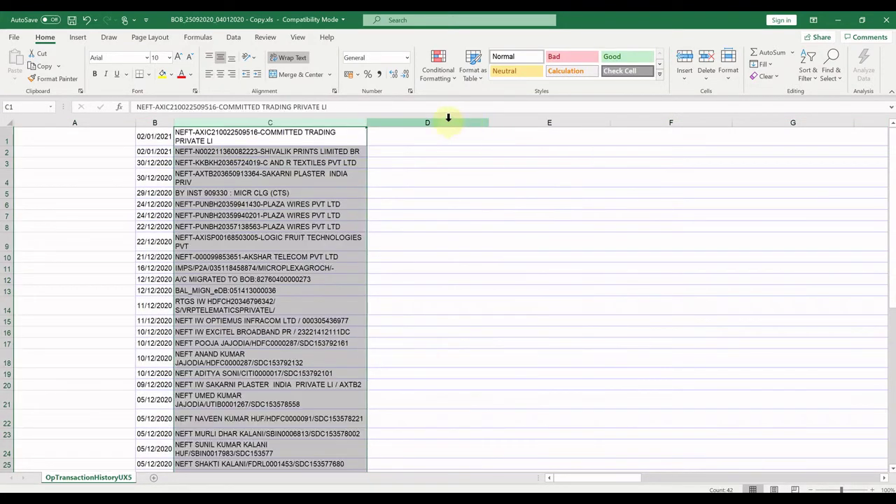
pyautogui.moveTo(446, 119); pyautogui.dragTo(775, 123)
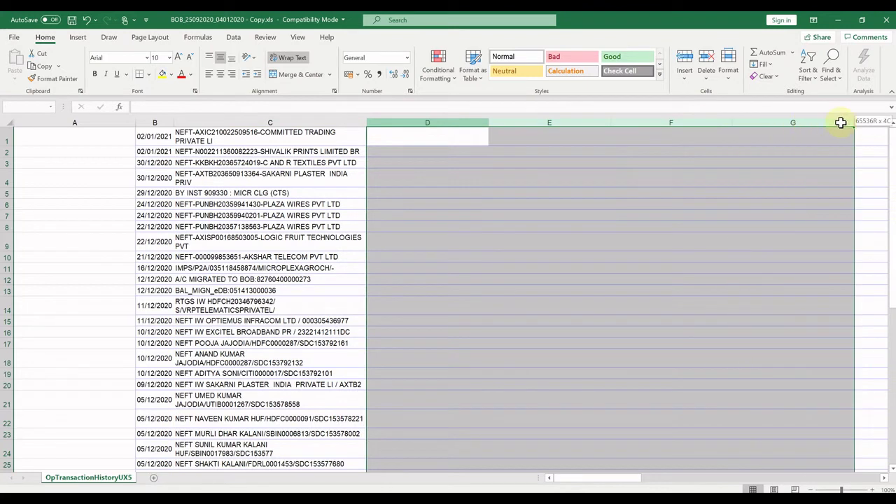
pyautogui.moveTo(842, 122); pyautogui.dragTo(781, 122)
pyautogui.rightClick(781, 123)
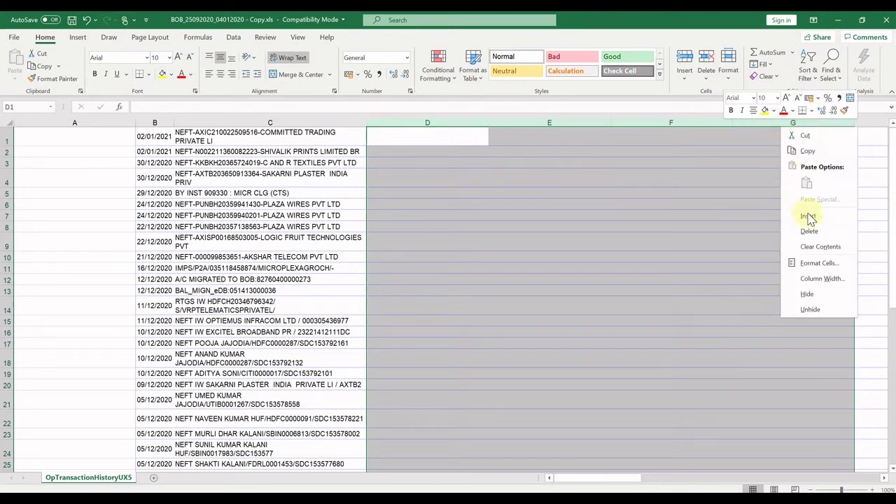
pyautogui.click(812, 231)
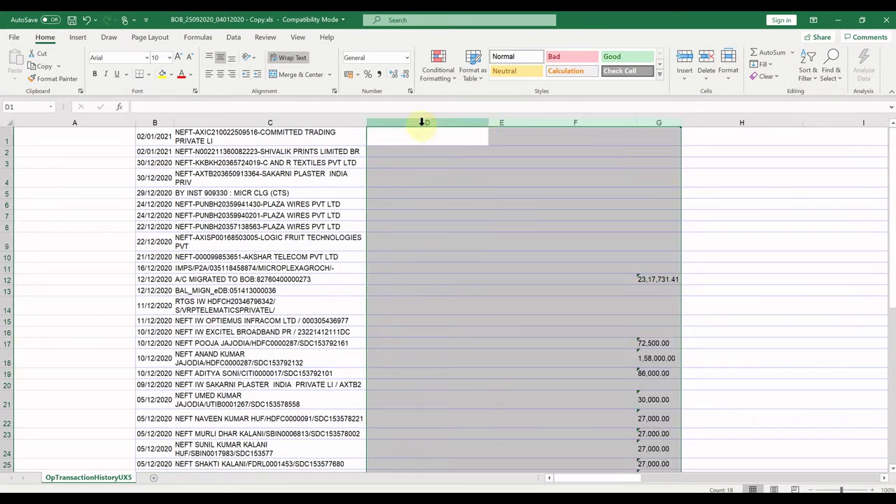
# Delete the remaining empty columns D–F, E–H and E so deposits land in column E.
pyautogui.moveTo(421, 121); pyautogui.dragTo(577, 124)
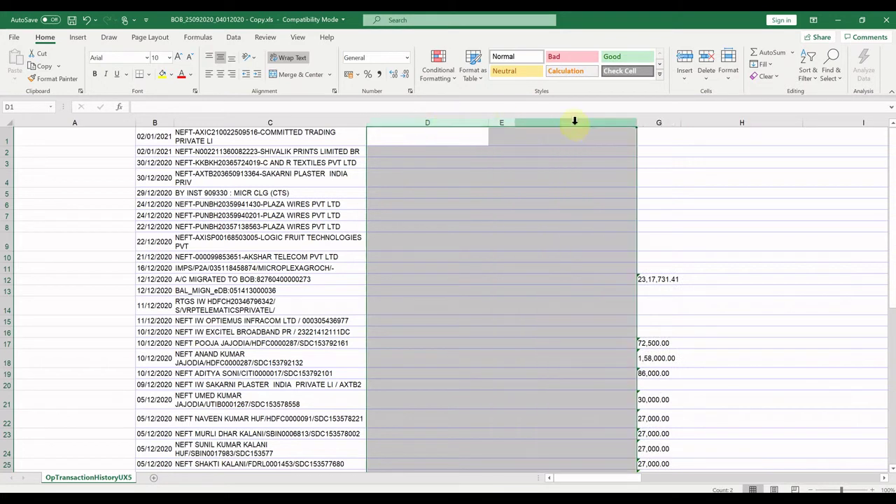
pyautogui.rightClick(576, 125)
pyautogui.click(607, 229)
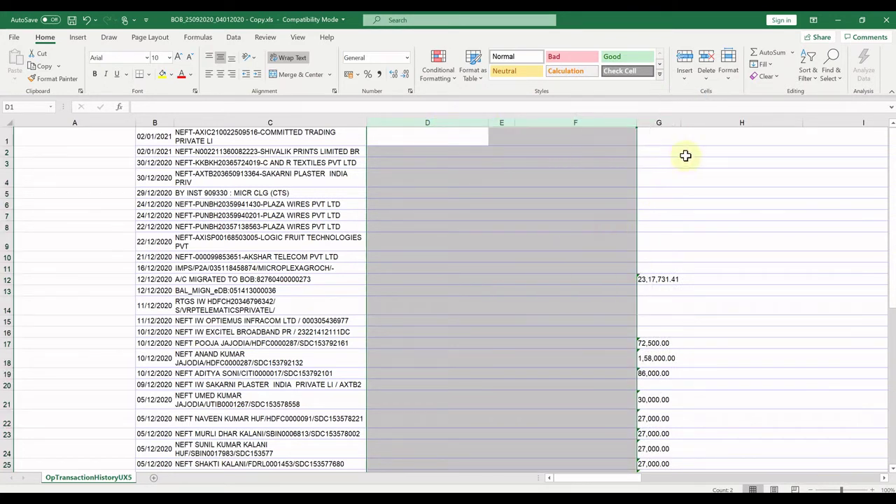
pyautogui.moveTo(477, 124); pyautogui.dragTo(838, 124)
pyautogui.rightClick(835, 125)
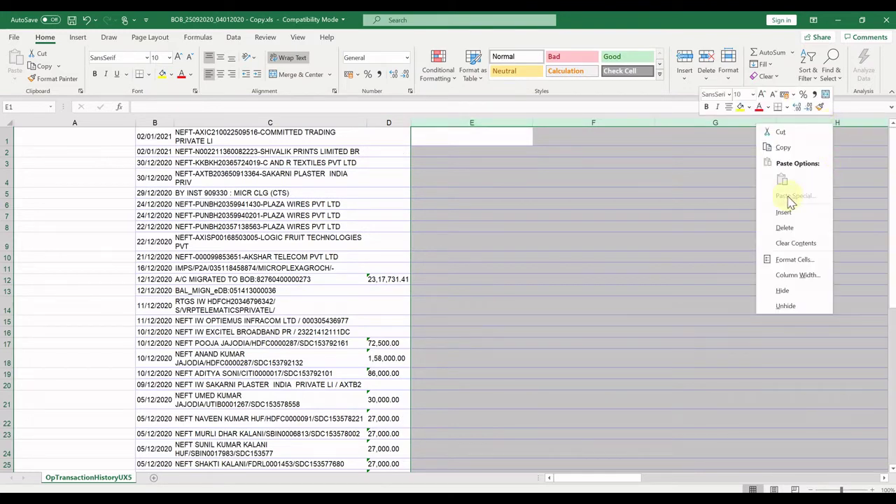
pyautogui.click(784, 229)
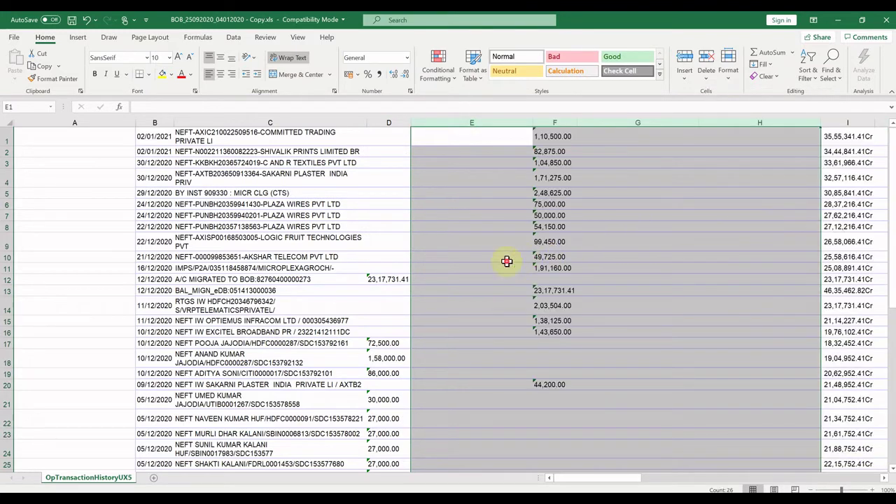
pyautogui.click(508, 258)
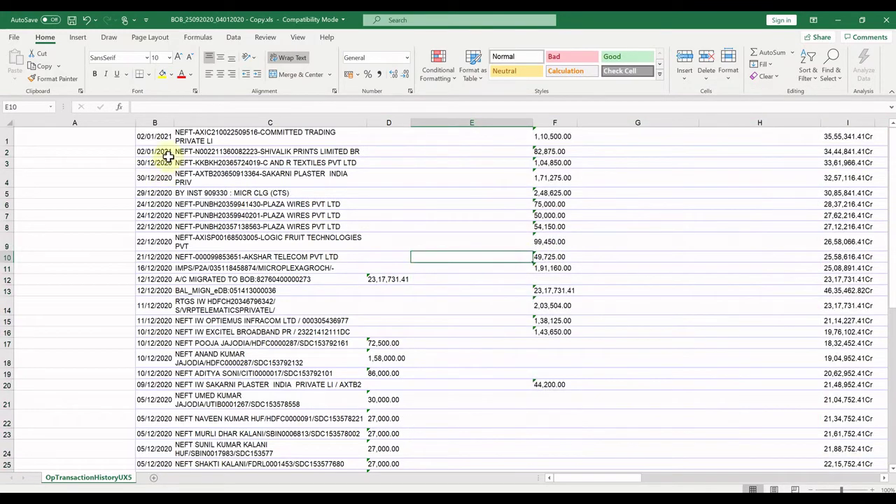
pyautogui.click(456, 122)
pyautogui.rightClick(455, 122)
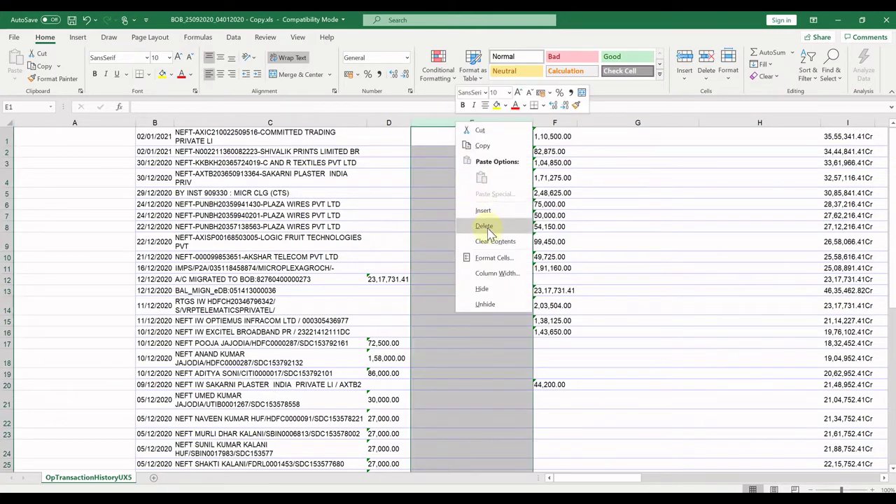
pyautogui.click(490, 225)
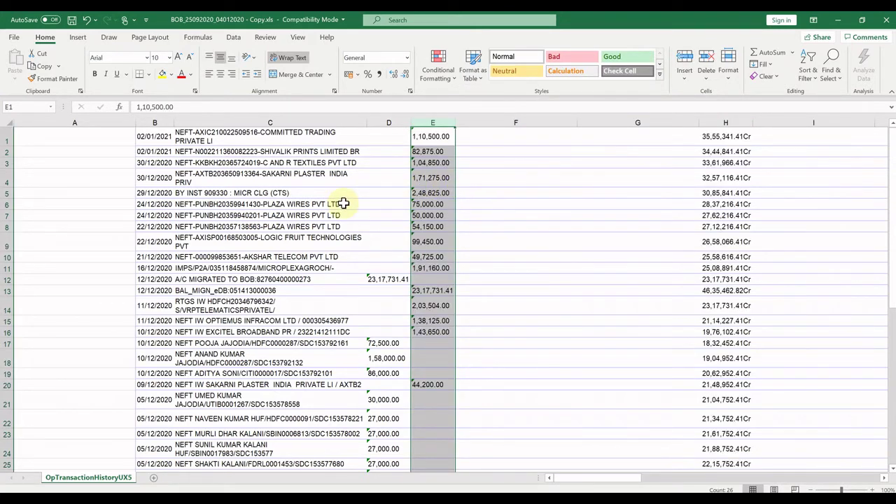
# Copy the 42 transaction dates into txn_date (A2) and value_date (G2) of Bank Statement (7).xlsx.
pyautogui.click(152, 137)
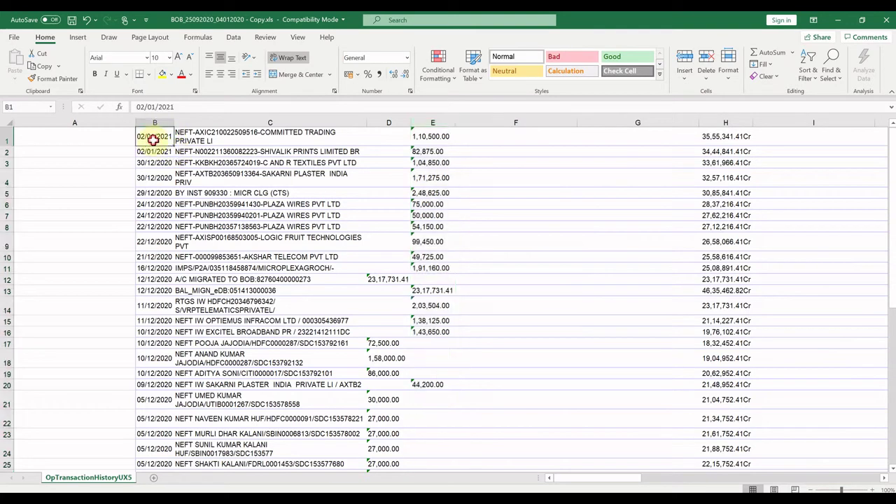
pyautogui.hotkey('ctrl', 'shift', 'Down')
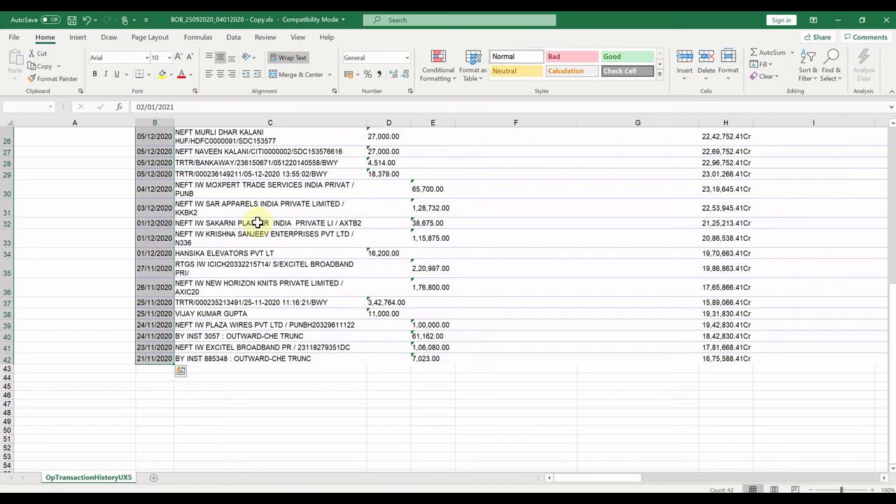
pyautogui.hotkey('ctrl', 'c')
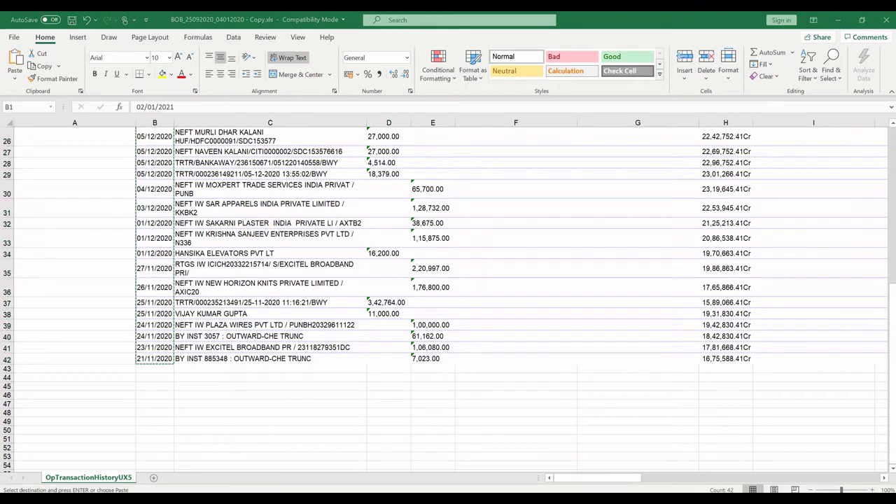
pyautogui.click(598, 471)
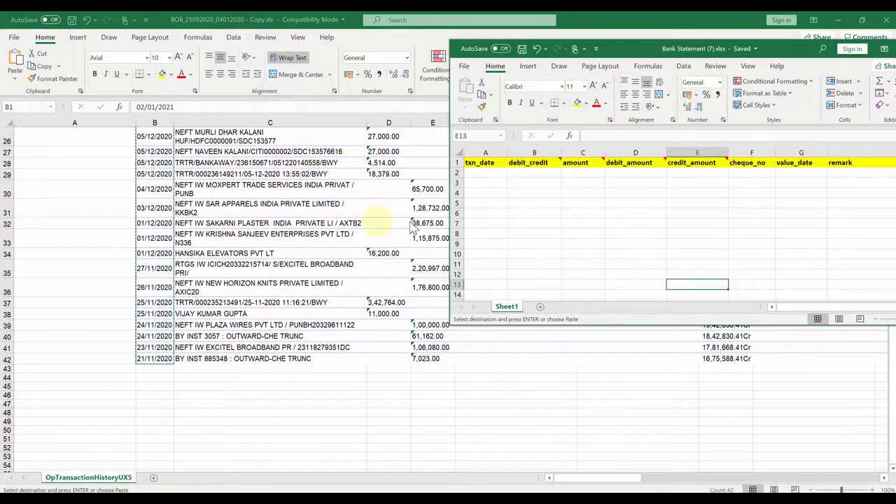
pyautogui.click(480, 173)
pyautogui.hotkey('ctrl', 'v')
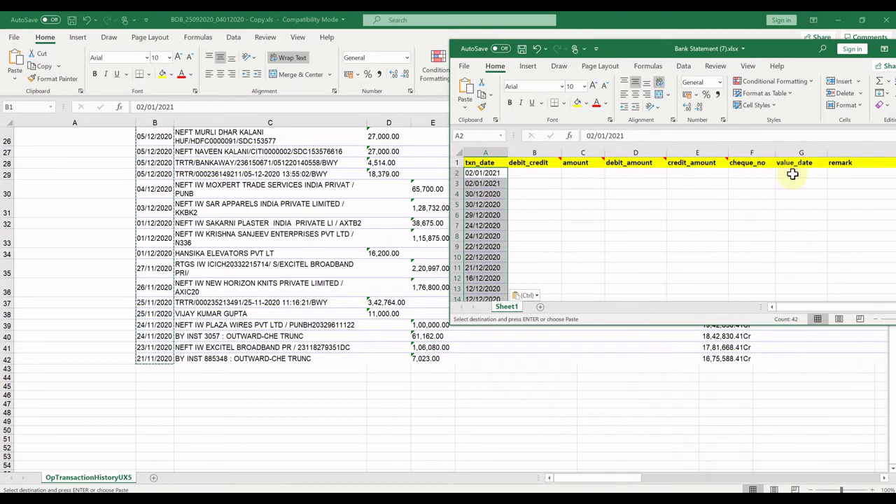
pyautogui.click(792, 173)
pyautogui.hotkey('ctrl', 'v')
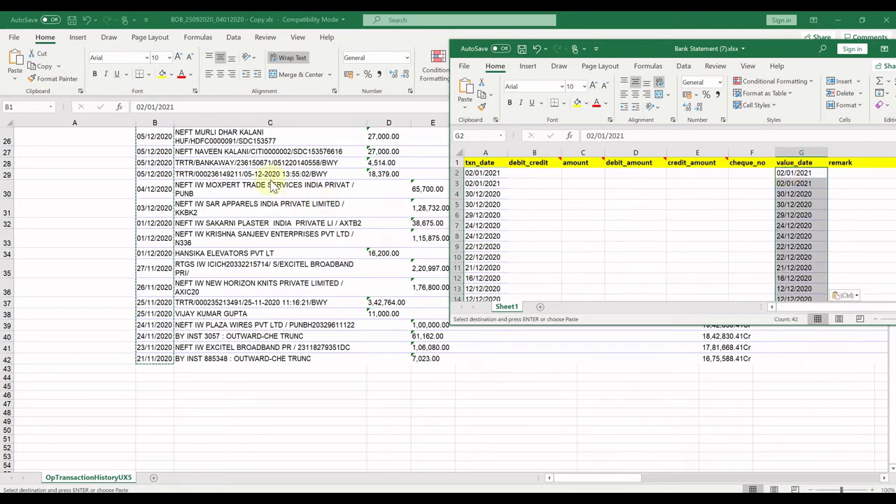
# Copy the 42 narrations from column C into the remark column at H2.
pyautogui.hotkey('alt', 'Tab')
pyautogui.scroll(8, 248, 186)
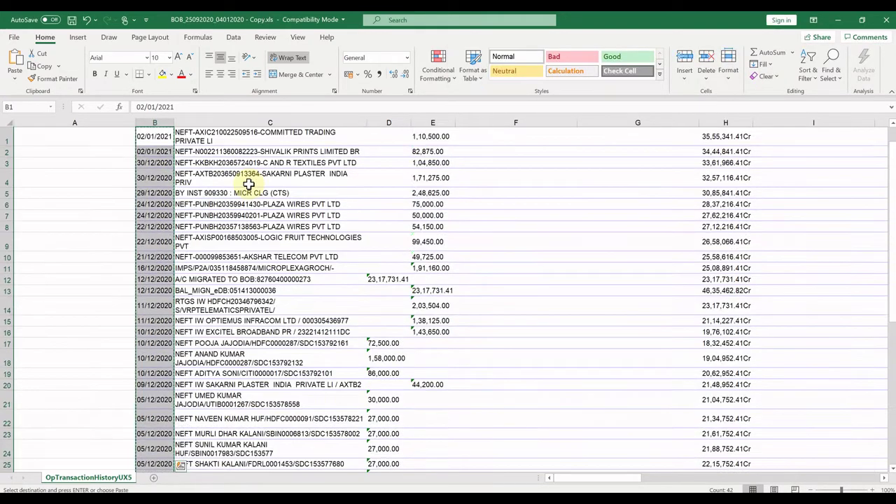
pyautogui.click(225, 134)
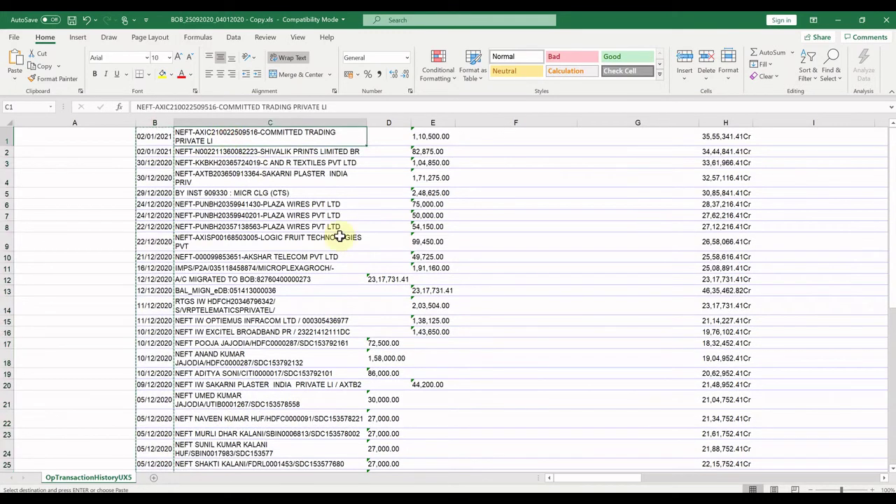
pyautogui.scroll(-8, 339, 237)
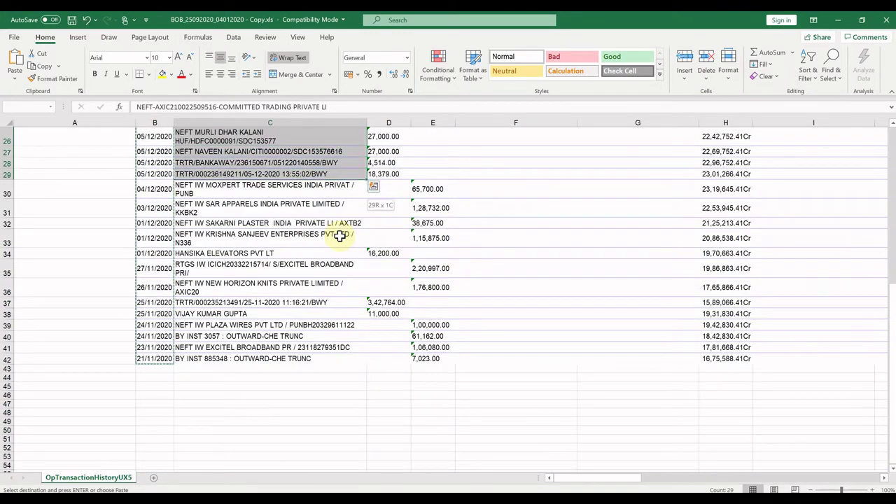
pyautogui.hotkey('shift', 'Down')
pyautogui.hotkey('shift', 'Down')
pyautogui.hotkey('shift', 'Down')
pyautogui.hotkey('shift', 'Down')
pyautogui.hotkey('shift', 'Down')
pyautogui.hotkey('shift', 'Down')
pyautogui.hotkey('shift', 'Down')
pyautogui.hotkey('shift', 'Down')
pyautogui.hotkey('shift', 'Down')
pyautogui.hotkey('shift', 'Down')
pyautogui.hotkey('shift', 'Down')
pyautogui.hotkey('shift', 'Down')
pyautogui.hotkey('shift', 'Down')
pyautogui.hotkey('ctrl', 'c')
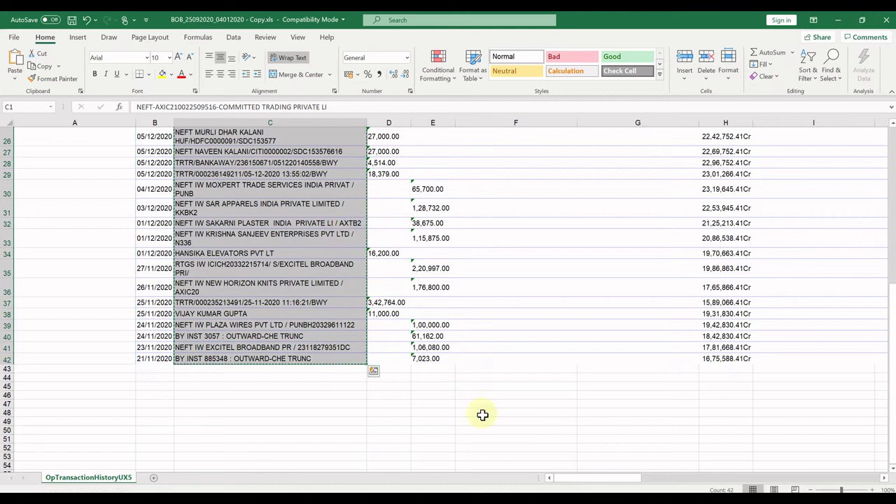
pyautogui.moveTo(669, 477)
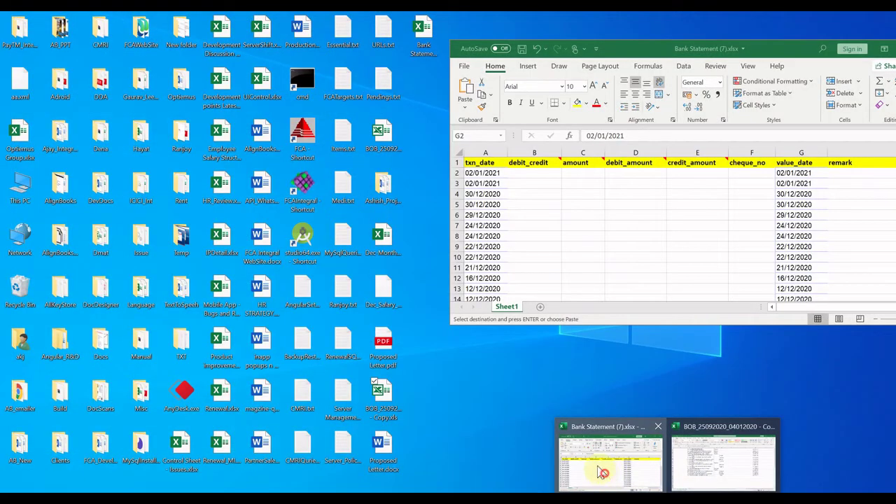
pyautogui.click(615, 480)
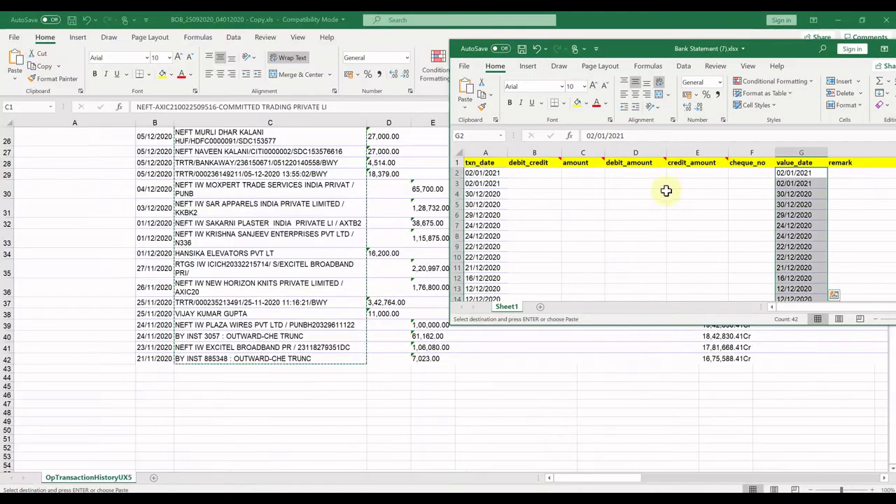
pyautogui.click(840, 172)
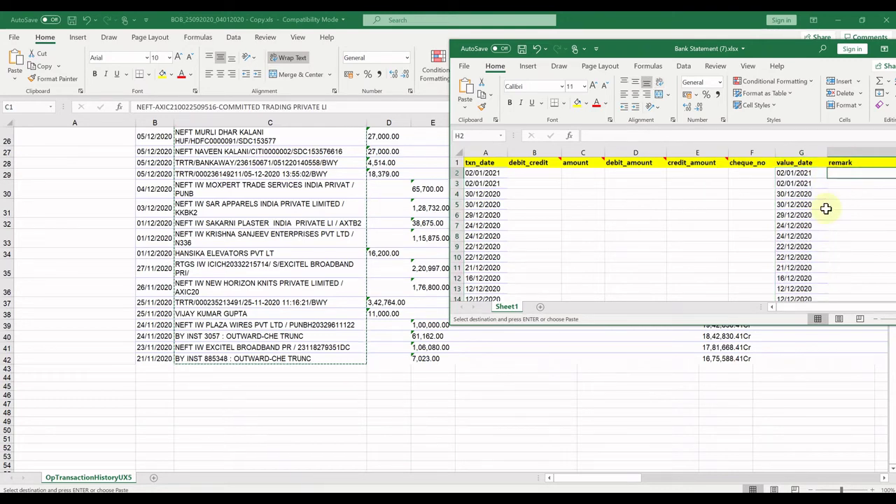
pyautogui.hotkey('ctrl', 'v')
# Copy the withdrawal and deposit amounts into debit_amount and credit_amount starting at D2.
pyautogui.hotkey('alt', 'Tab')
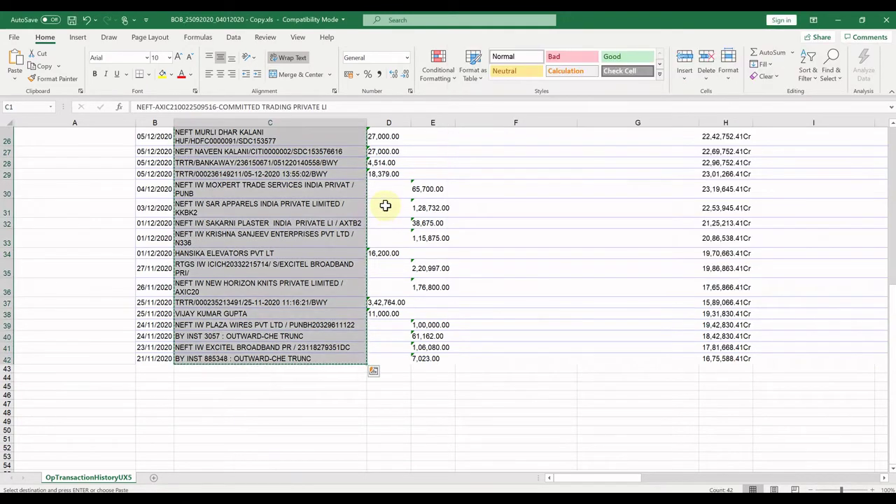
pyautogui.scroll(8, 385, 205)
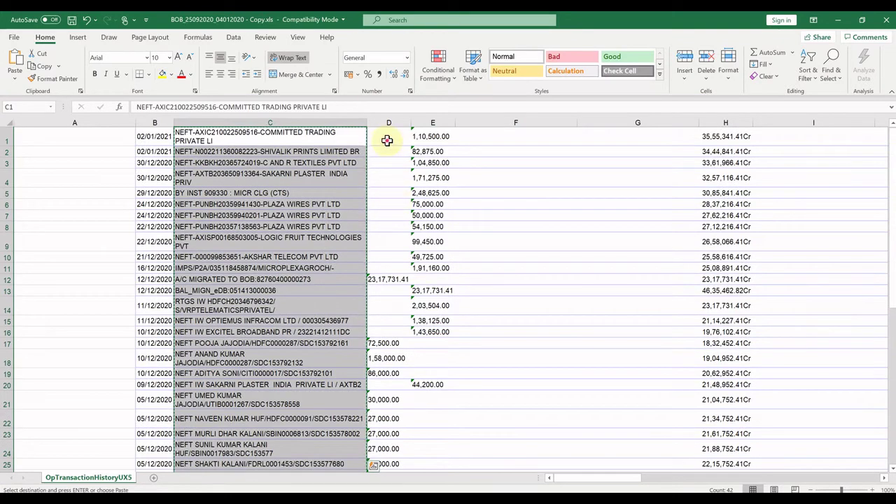
pyautogui.moveTo(387, 140); pyautogui.dragTo(455, 181)
pyautogui.scroll(-8, 454, 178)
pyautogui.hotkey('shift', 'Down')
pyautogui.hotkey('shift', 'Down')
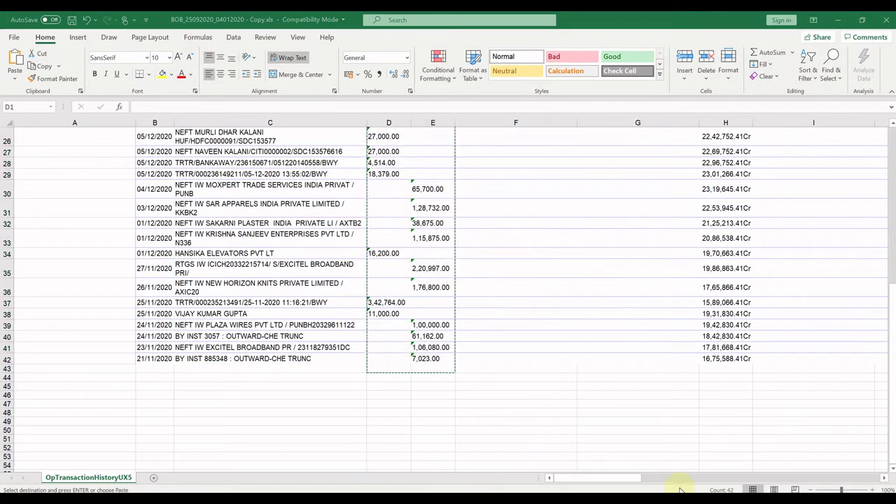
pyautogui.moveTo(682, 483)
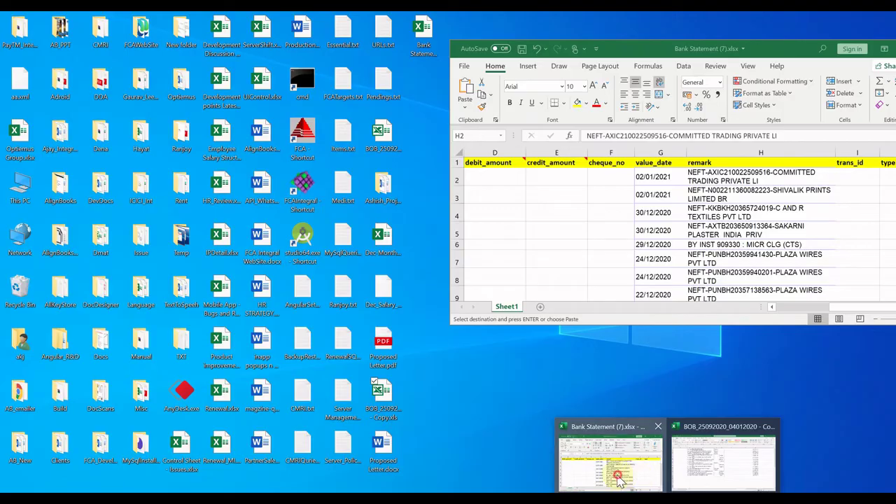
pyautogui.click(628, 482)
pyautogui.click(490, 178)
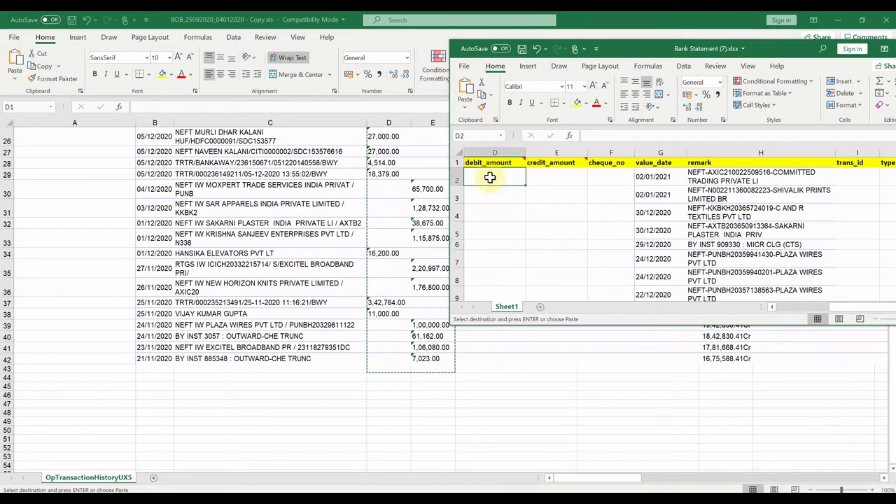
pyautogui.hotkey('ctrl', 'v')
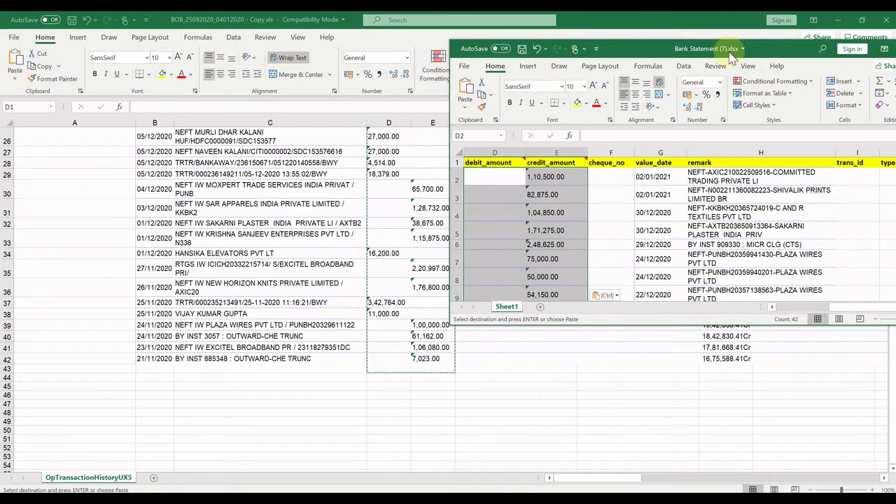
# Deselect the pasted amounts and save Bank Statement (7).xlsx.
pyautogui.moveTo(696, 51); pyautogui.dragTo(559, 61)
pyautogui.click(481, 239)
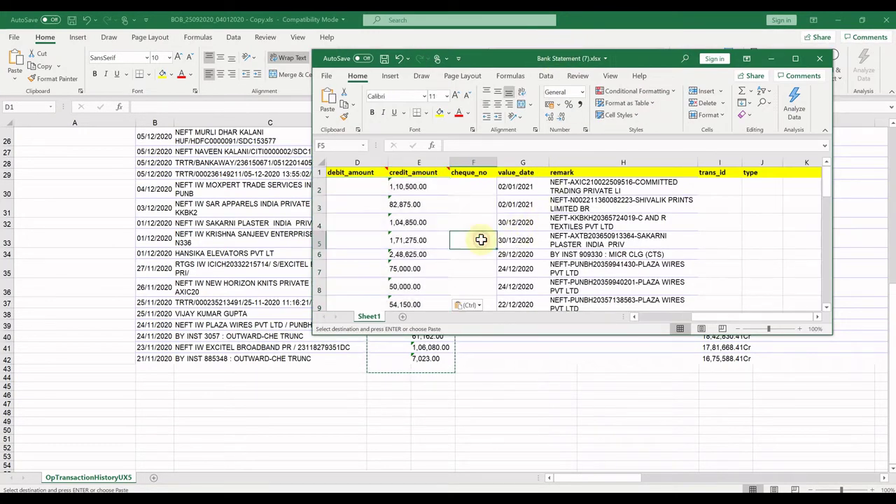
pyautogui.hotkey('ctrl', 's')
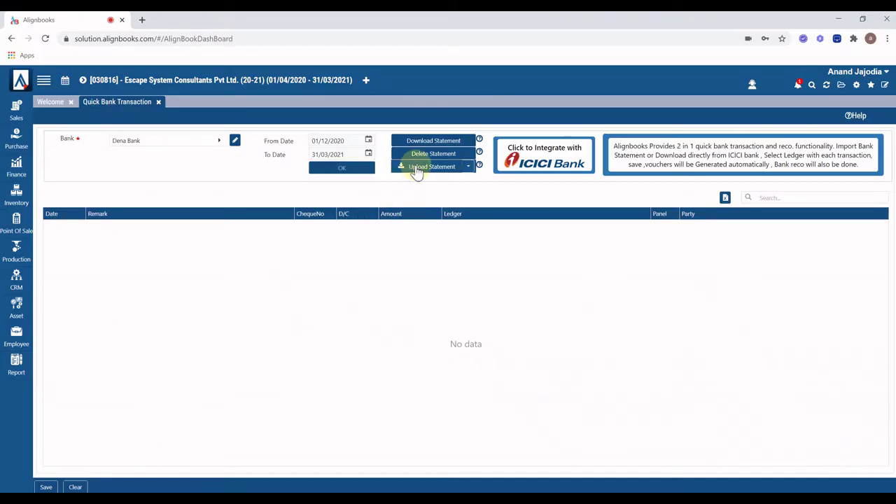
# Upload Bank Statement (7).xlsx for Dena Bank and load the 42 imported transactions.
pyautogui.click(417, 168)
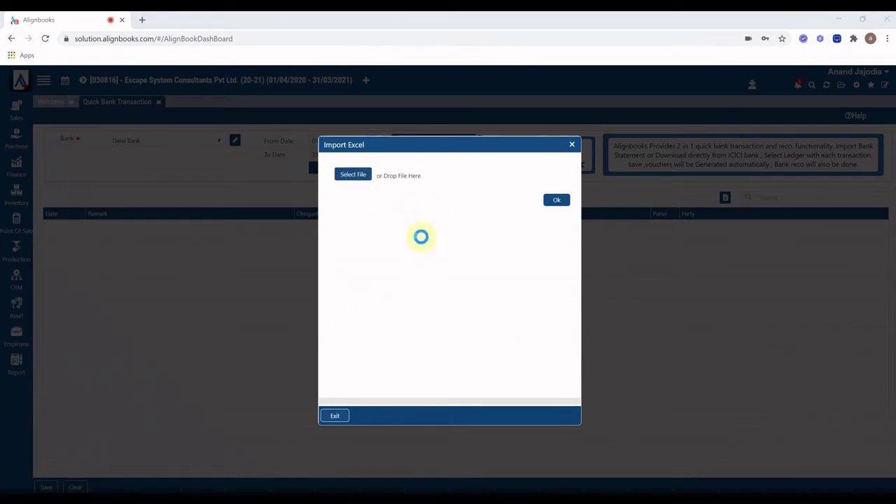
pyautogui.scroll(-10, 458, 226)
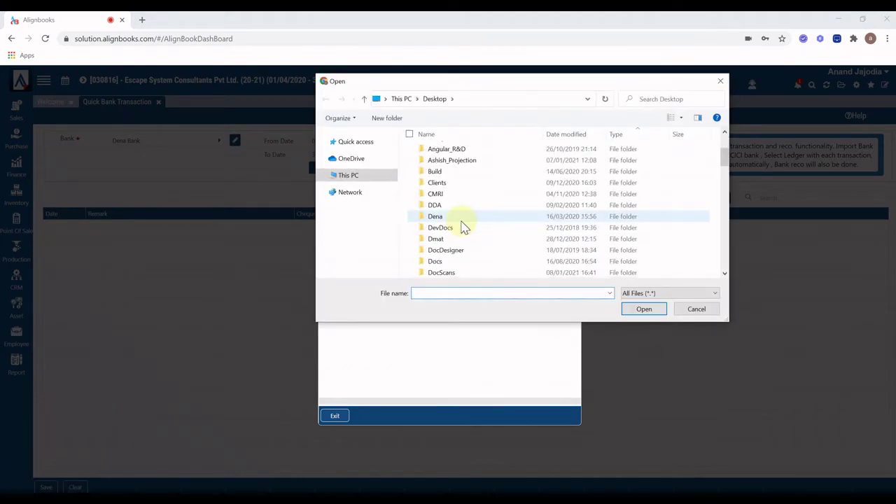
pyautogui.scroll(-1, 462, 230)
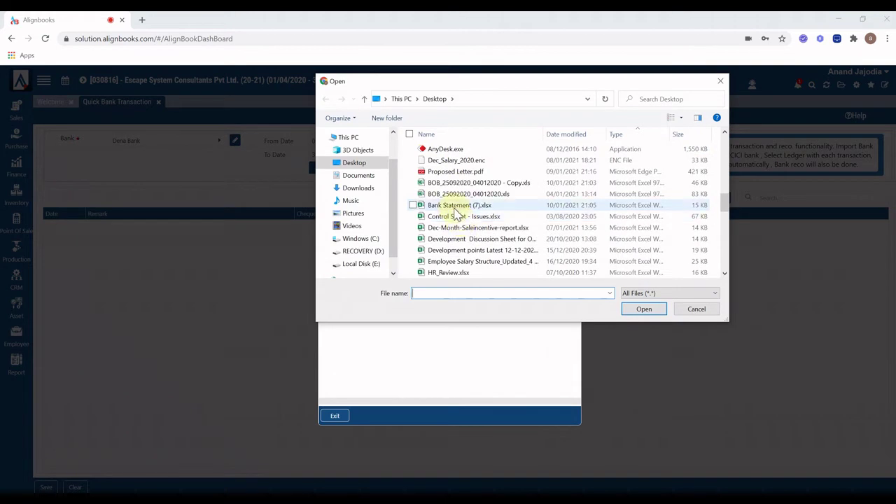
pyautogui.click(454, 206)
pyautogui.doubleClick(454, 205)
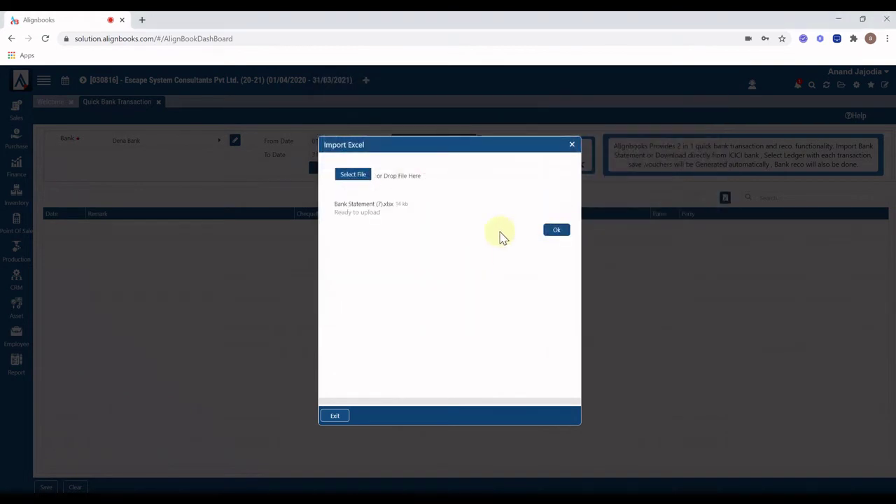
pyautogui.click(556, 231)
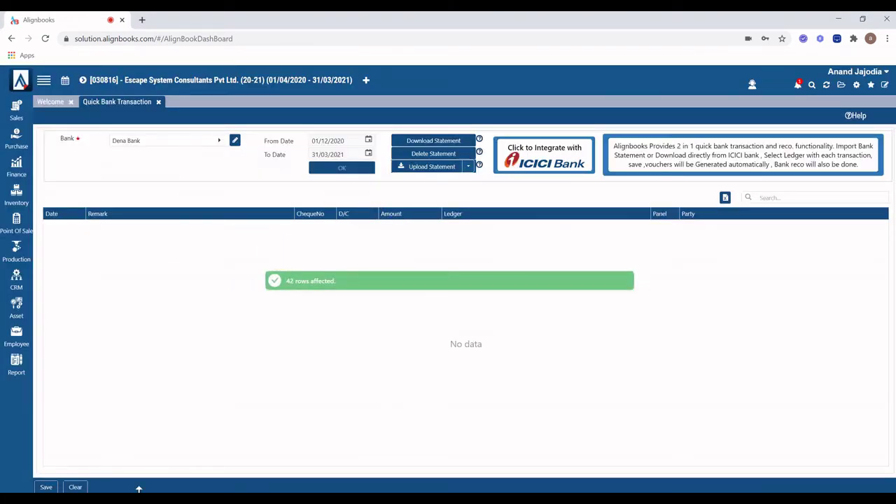
pyautogui.click(342, 169)
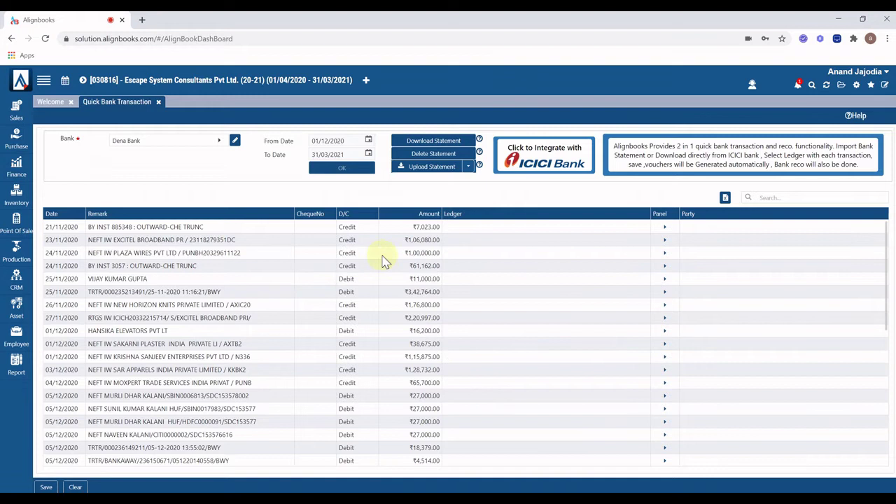
# Assign the 23/11/2020 credit to Sundry Trade Debtors with party Excitel Broadband Private Limited.
pyautogui.click(473, 242)
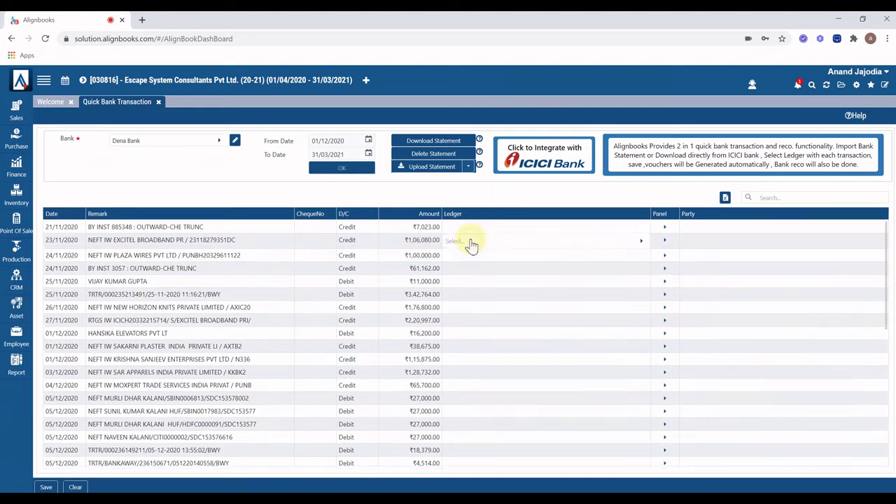
pyautogui.click(472, 243)
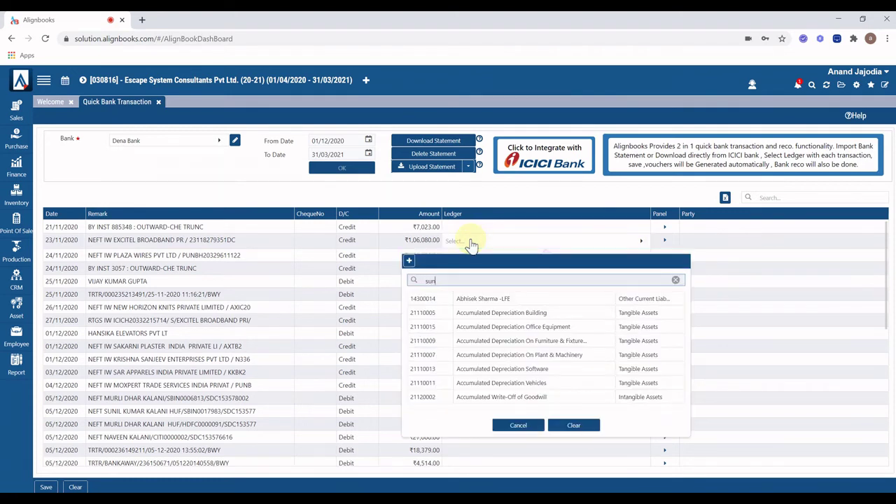
pyautogui.write('dr')
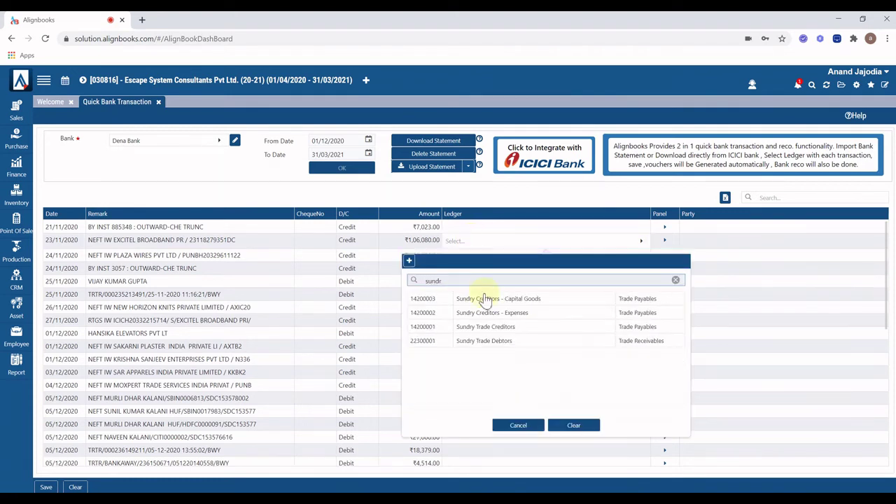
pyautogui.click(504, 342)
pyautogui.click(712, 243)
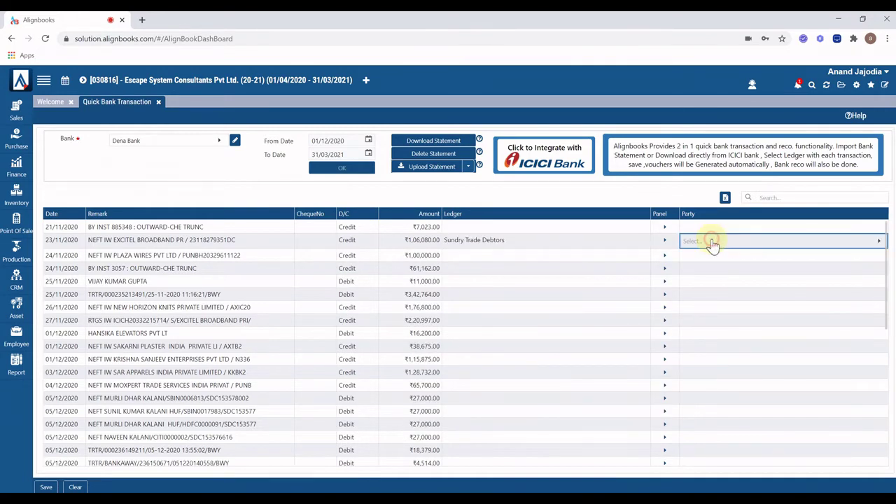
pyautogui.click(712, 243)
pyautogui.write('e')
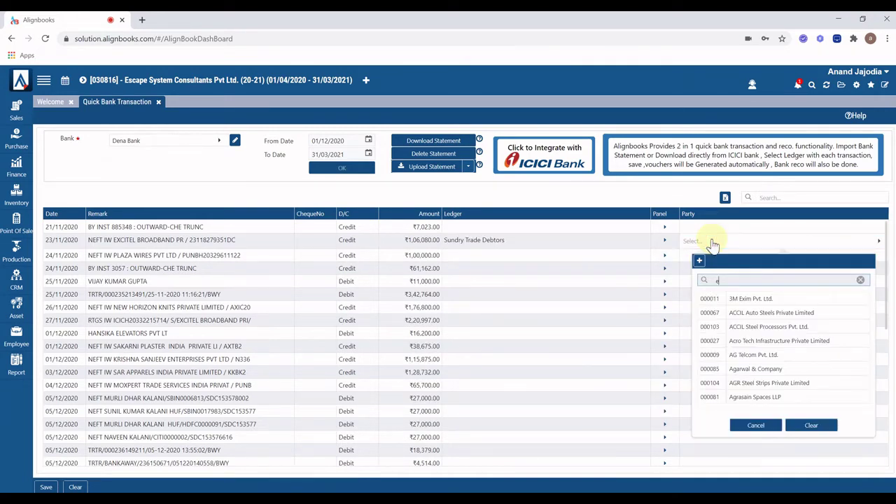
pyautogui.write('xc')
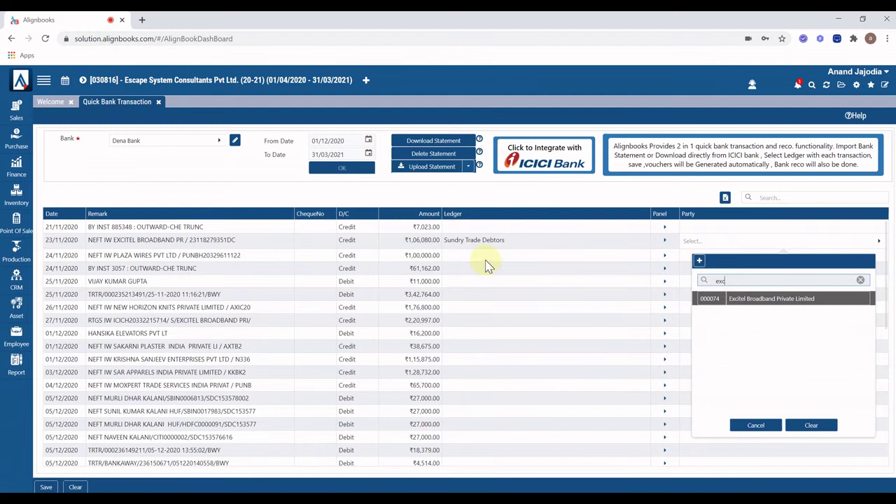
pyautogui.click(466, 261)
# Assign the Plaza Wires credit to Sundry Trade Debtors with party Plaza Wires Pvt. Ltd.
pyautogui.click(463, 262)
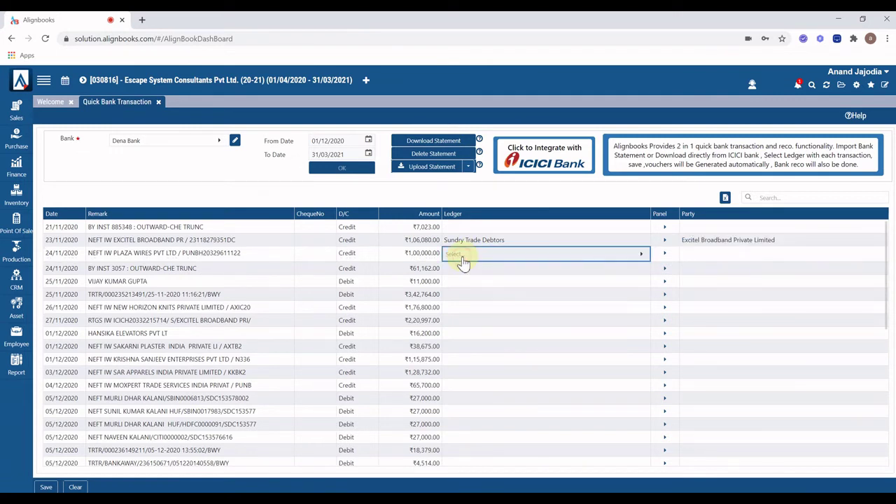
pyautogui.click(464, 262)
pyautogui.write('sun')
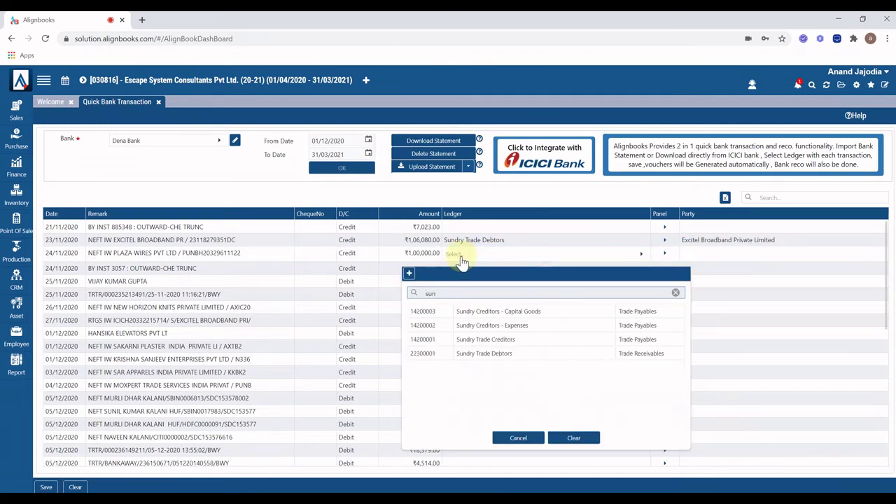
pyautogui.click(498, 354)
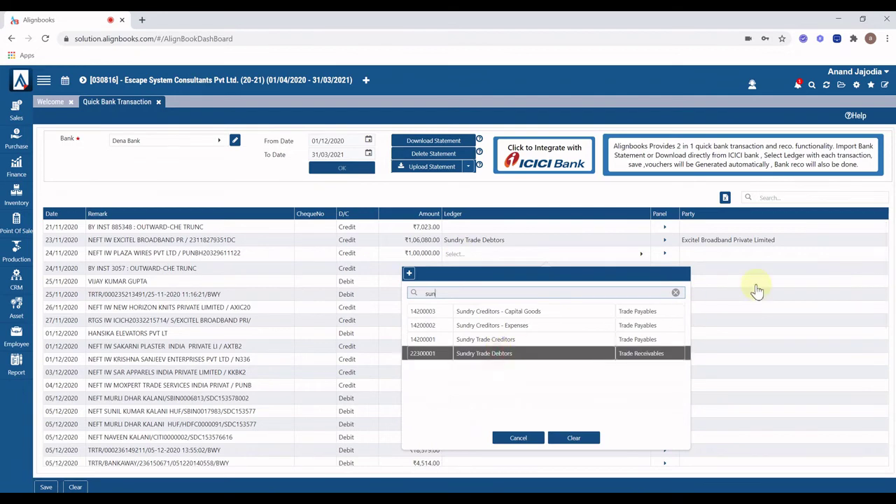
pyautogui.click(706, 256)
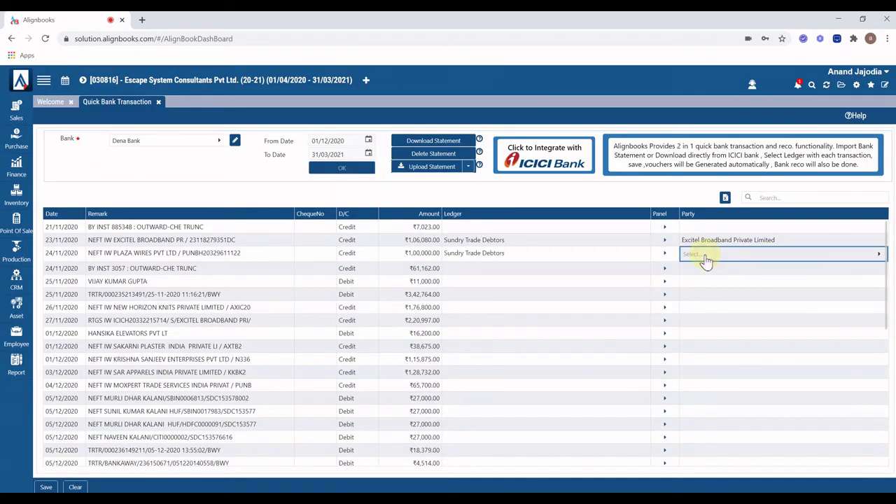
pyautogui.click(706, 257)
pyautogui.write('p')
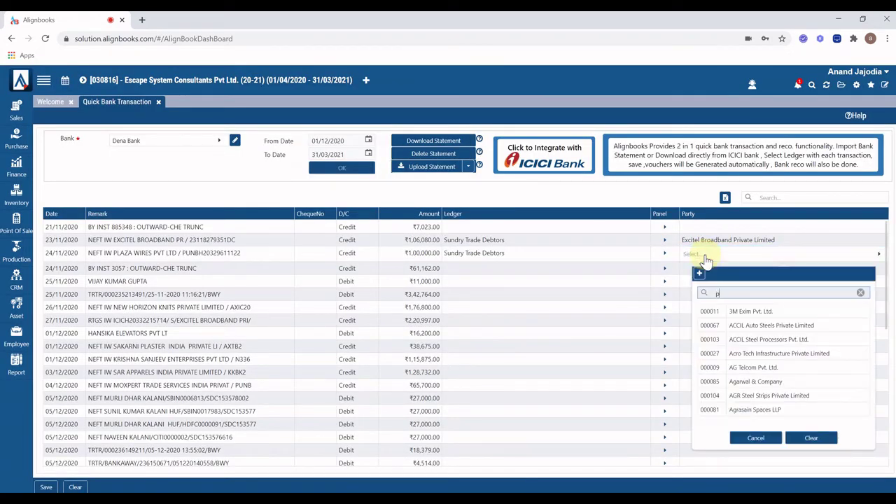
pyautogui.write('la')
pyautogui.click(746, 311)
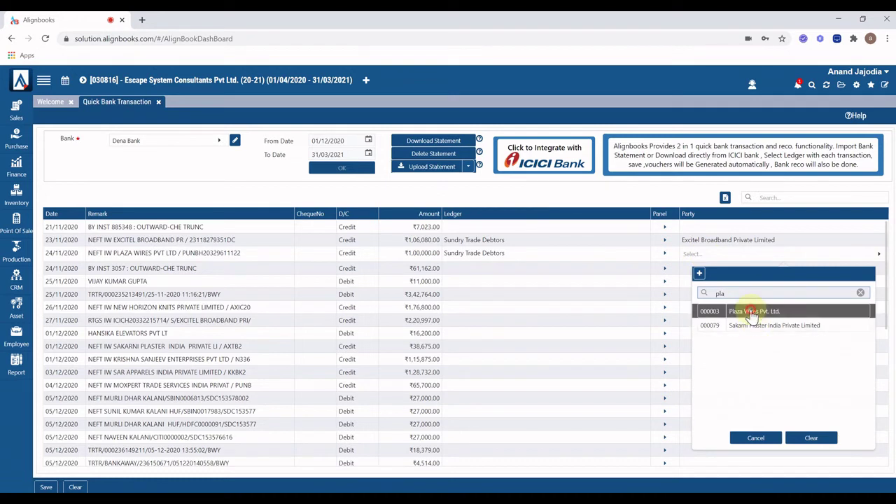
# Set the ₹11,000 debit's ledger to General & Miscellaneous Expenses.
pyautogui.click(455, 274)
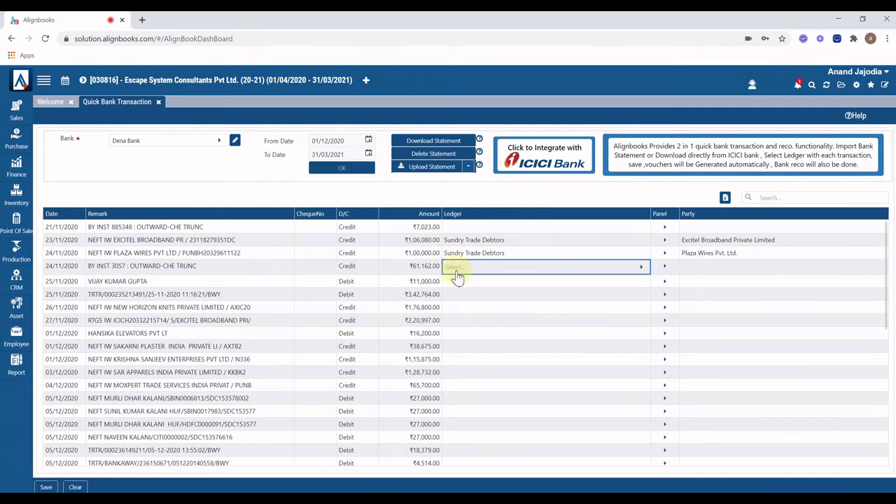
pyautogui.click(456, 276)
pyautogui.click(463, 275)
pyautogui.click(459, 280)
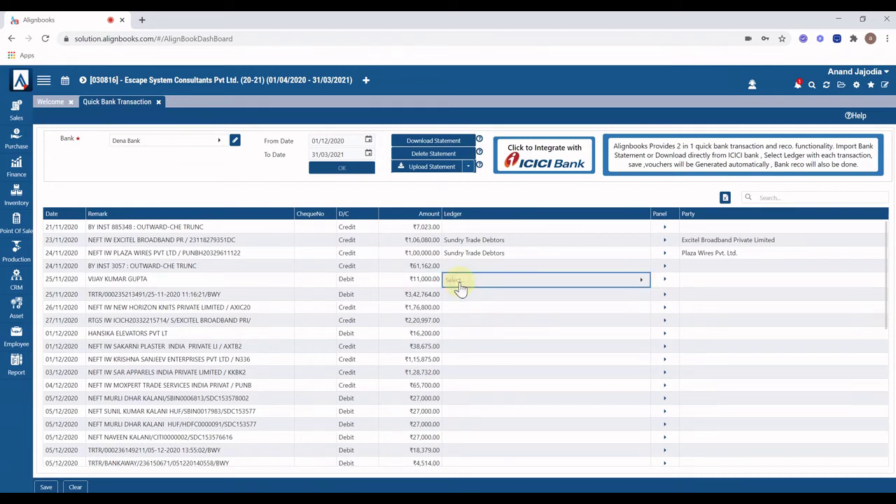
pyautogui.click(459, 285)
pyautogui.write('gener')
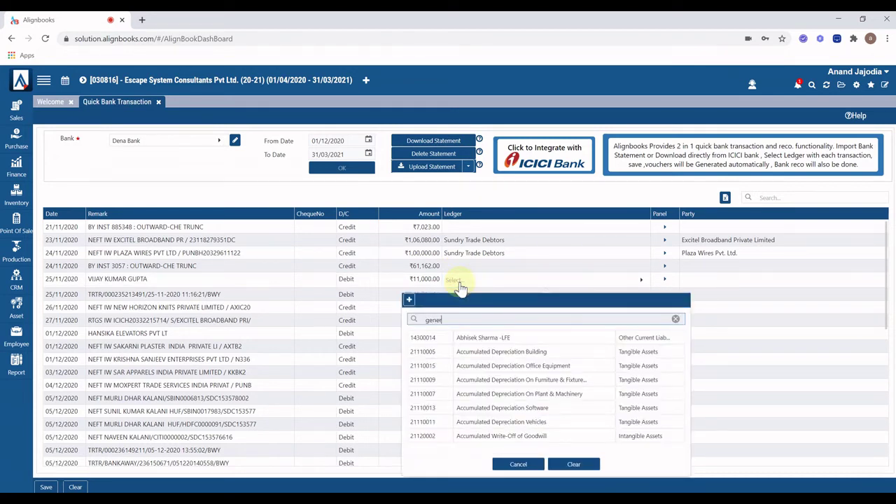
pyautogui.click(496, 341)
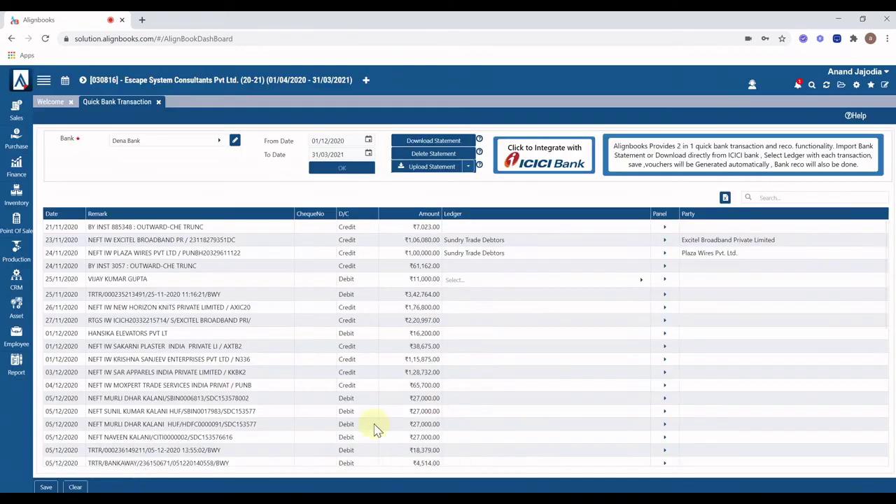
# Save the three ledger-assigned transactions as vouchers, then open the Report menu.
pyautogui.click(46, 487)
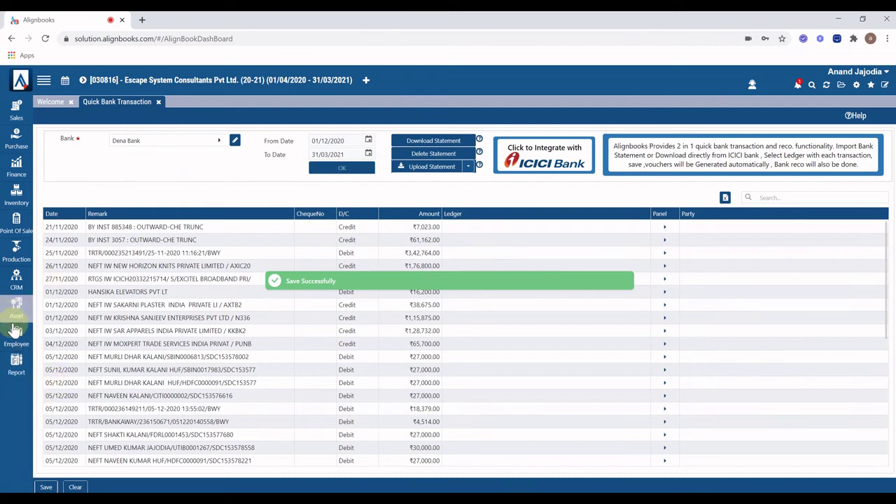
pyautogui.click(16, 370)
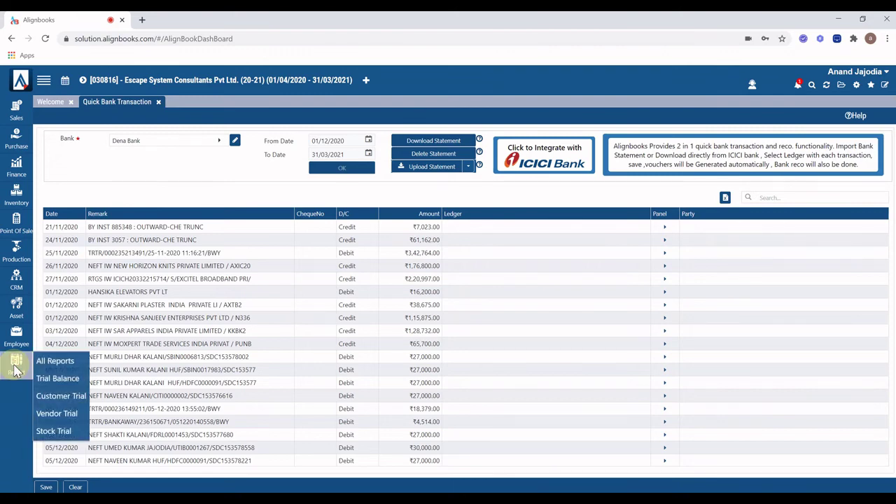
# Open the Bank Book report from All Reports under More Reports > Primary Books.
pyautogui.click(56, 361)
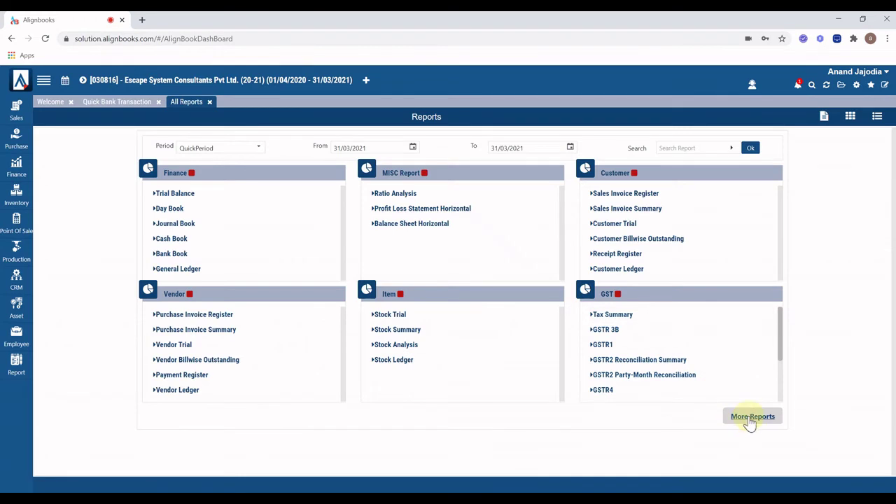
pyautogui.click(752, 417)
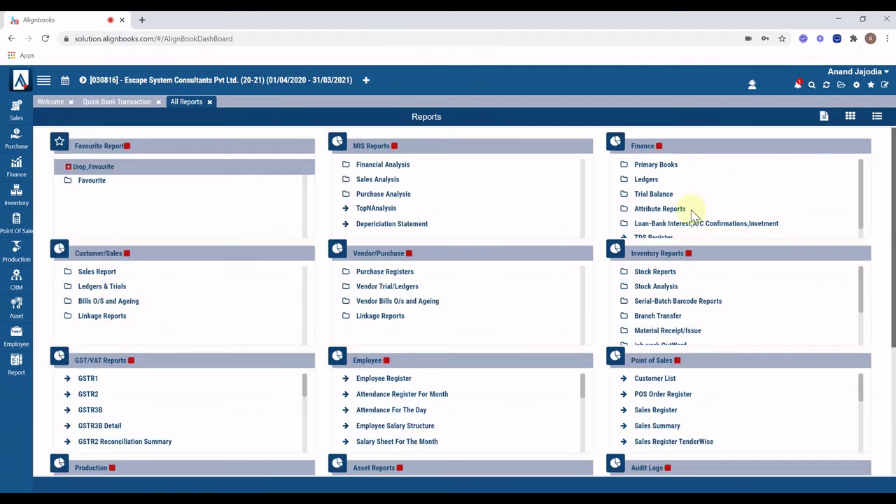
pyautogui.click(654, 164)
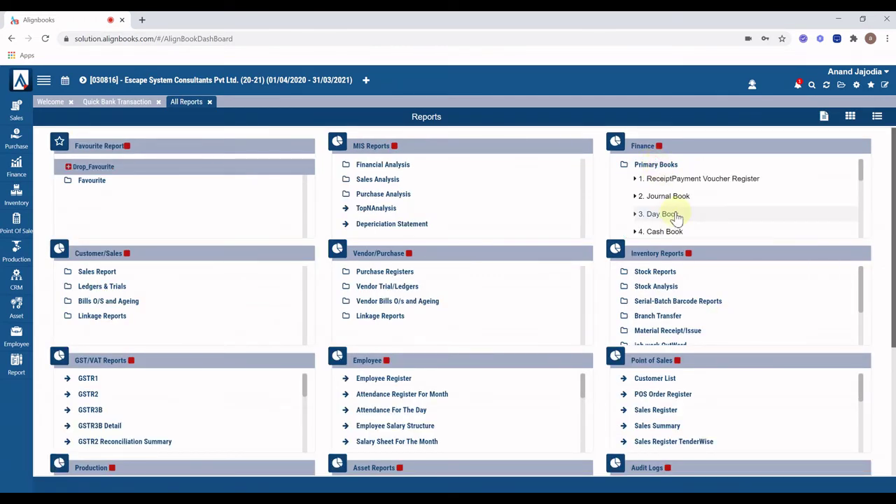
pyautogui.scroll(-3, 676, 219)
pyautogui.click(668, 197)
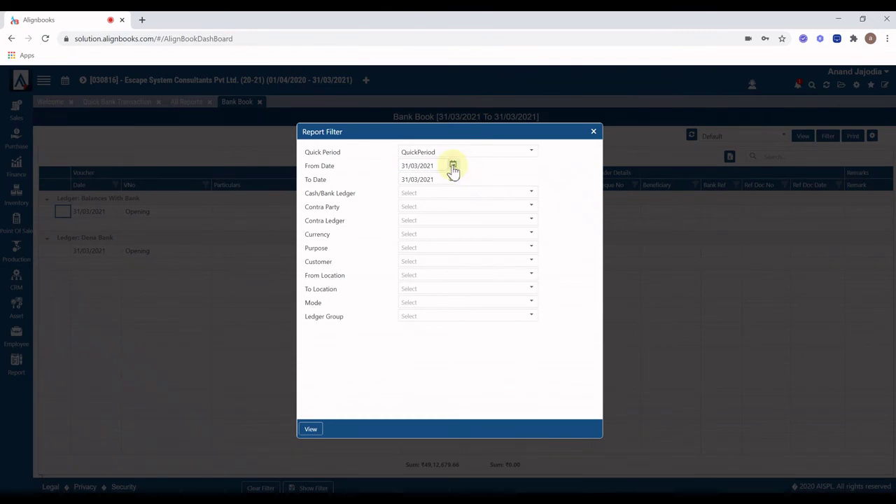
# Filter the Bank Book from 01/12/2020 and view it.
pyautogui.click(453, 167)
pyautogui.click(424, 197)
pyautogui.click(424, 197)
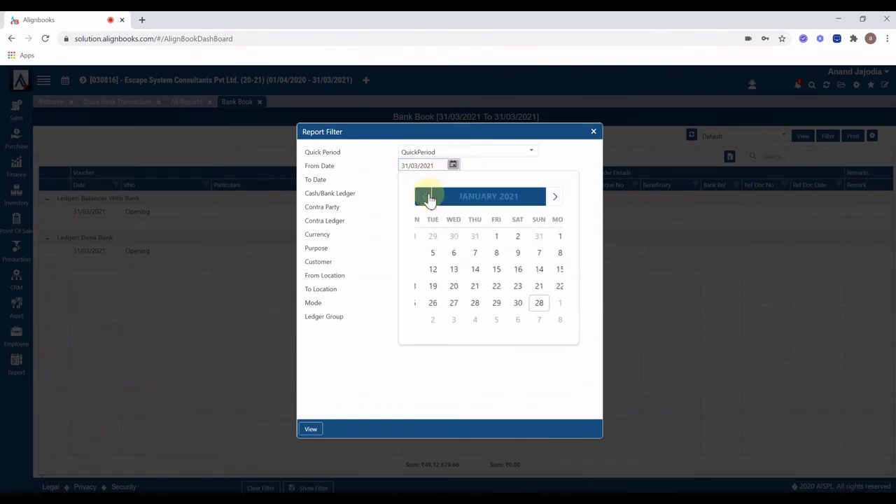
pyautogui.click(425, 197)
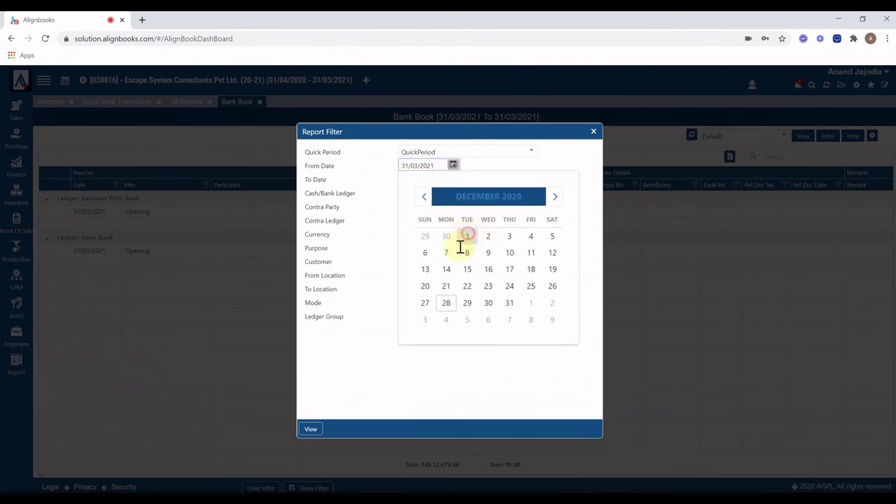
pyautogui.click(466, 236)
pyautogui.click(313, 429)
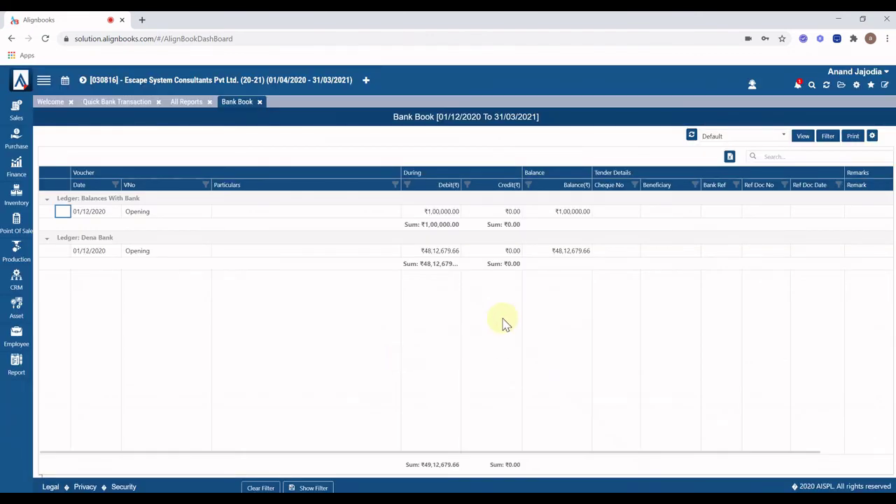
# Change the Bank Book start date to 01/11/2020 and view the report again.
pyautogui.click(831, 141)
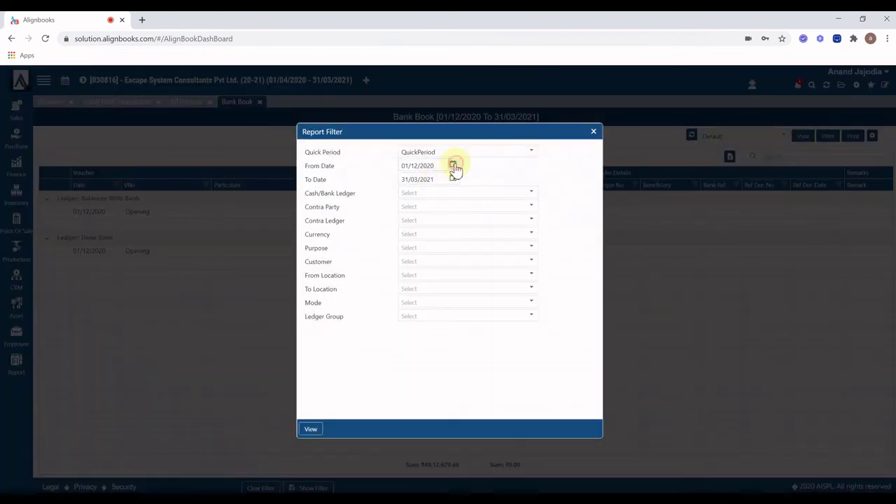
pyautogui.click(453, 166)
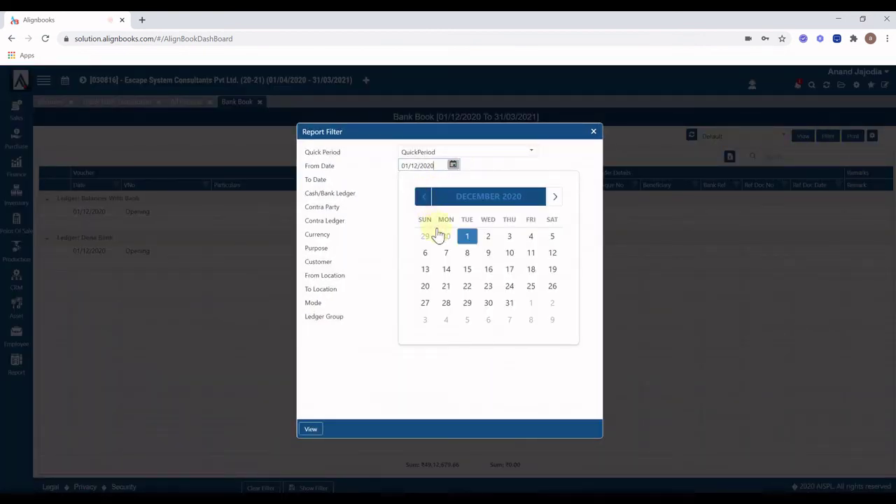
pyautogui.scroll(1, 449, 242)
pyautogui.click(423, 254)
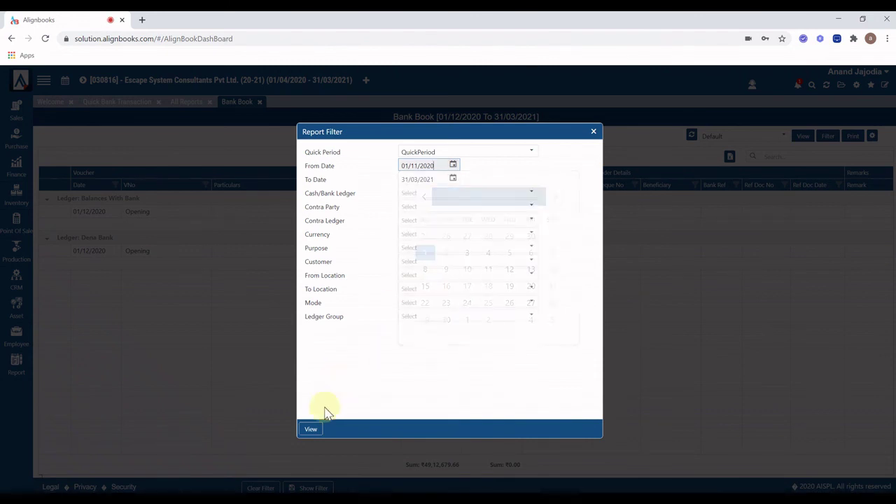
pyautogui.click(310, 430)
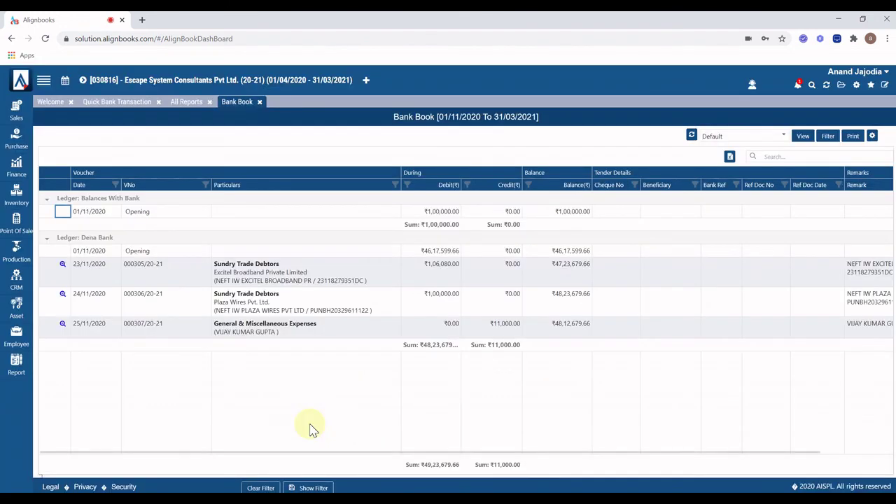